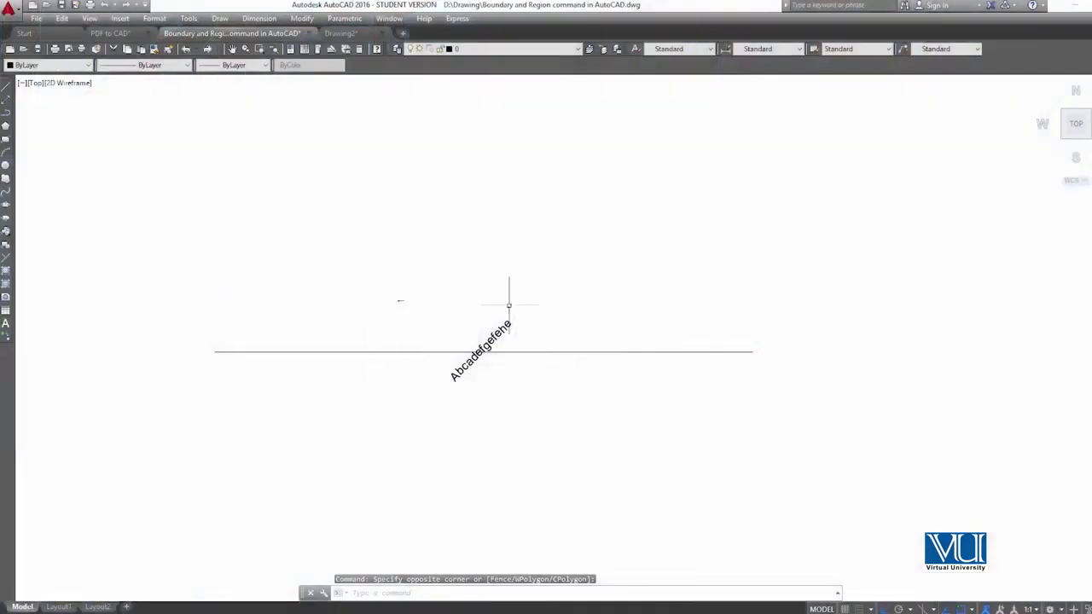
Zoom in and select the two objects of the rotated Abcadefgefehe text with a crossing window
scroll(410, 307, up, 2)
scroll(461, 298, up, 2)
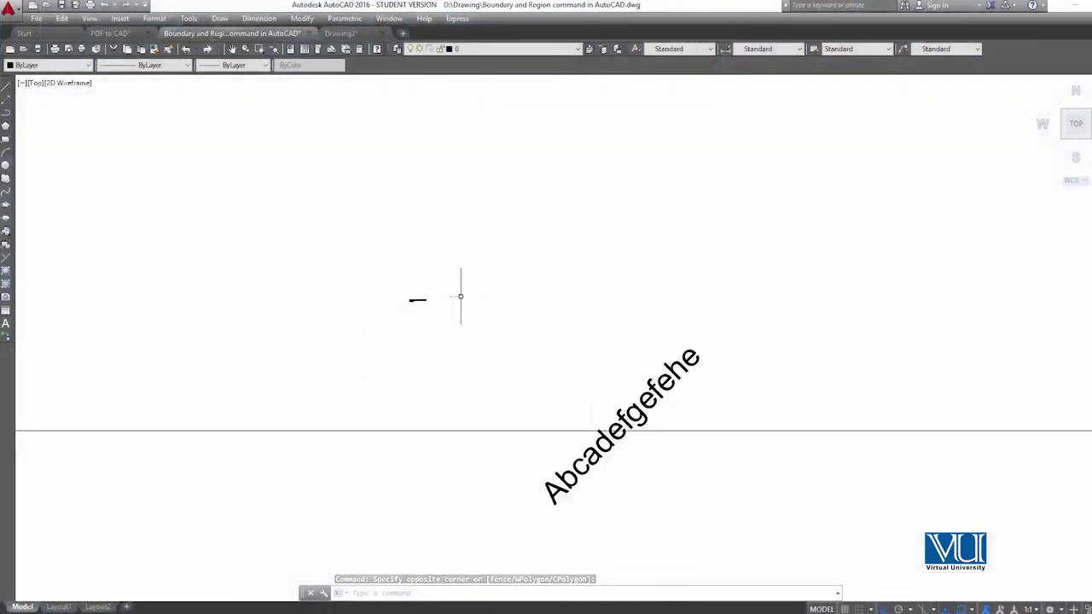
scroll(384, 303, up, 3)
click(309, 334)
Erase the selected objects and the leftover rotated text, then pan the view left
key(Delete)
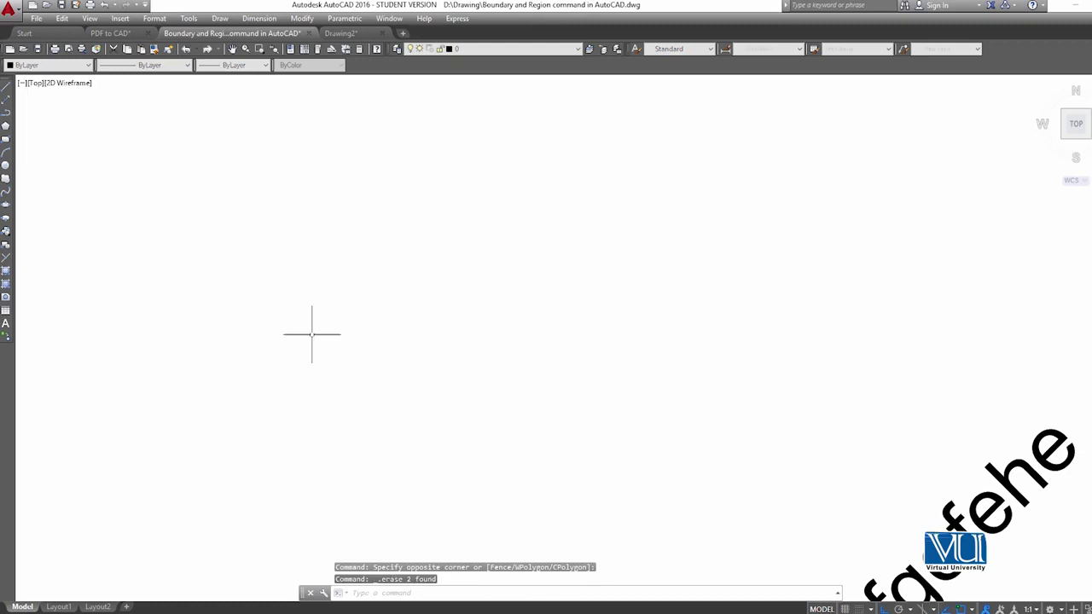
scroll(708, 372, down, 4)
click(746, 384)
key(Delete)
middle_drag(774, 361, 580, 331)
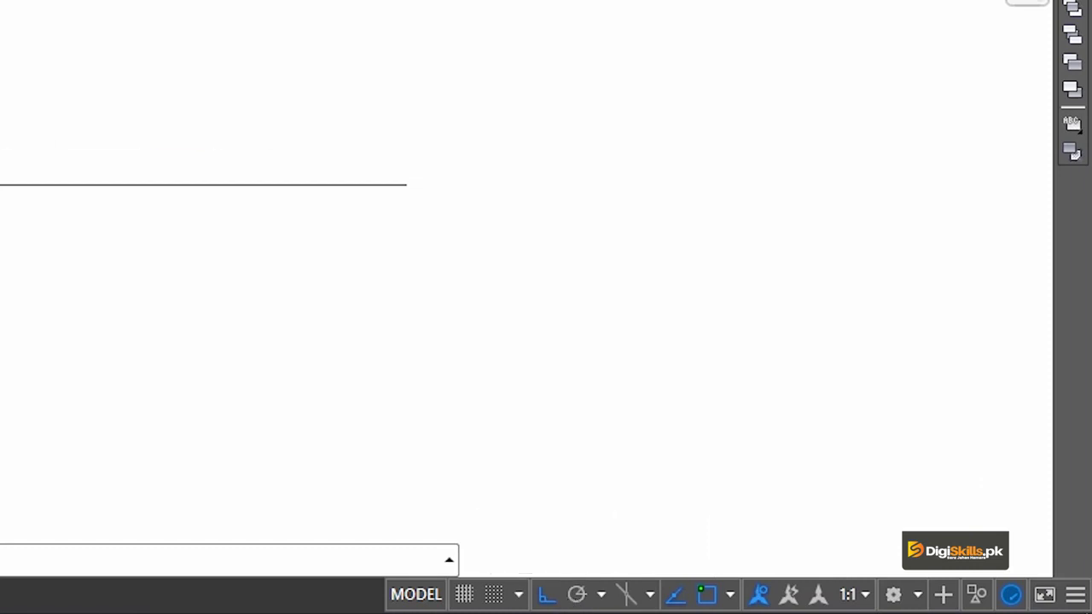
Draw a long horizontal line across the drawing and start single-line text with DT
text(l)
key(Return)
click(103, 212)
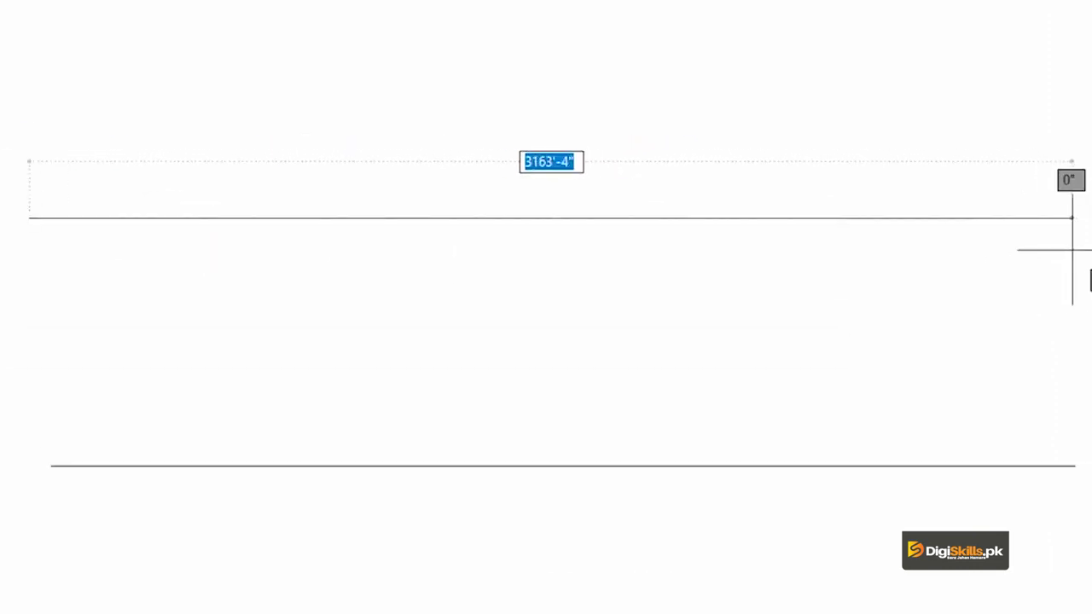
click(1055, 217)
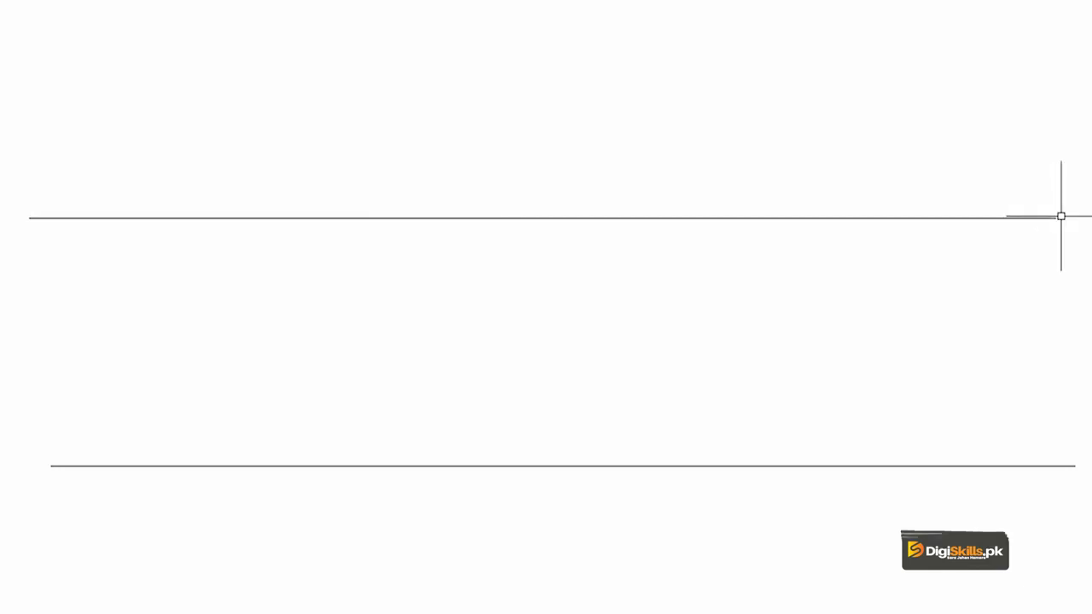
text(DT)
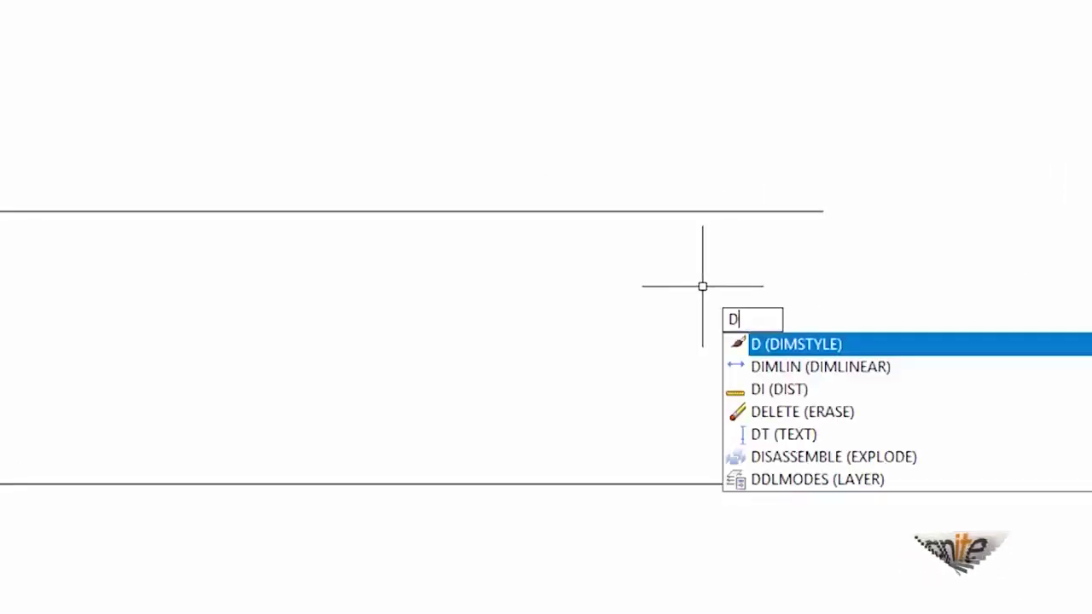
key(Return)
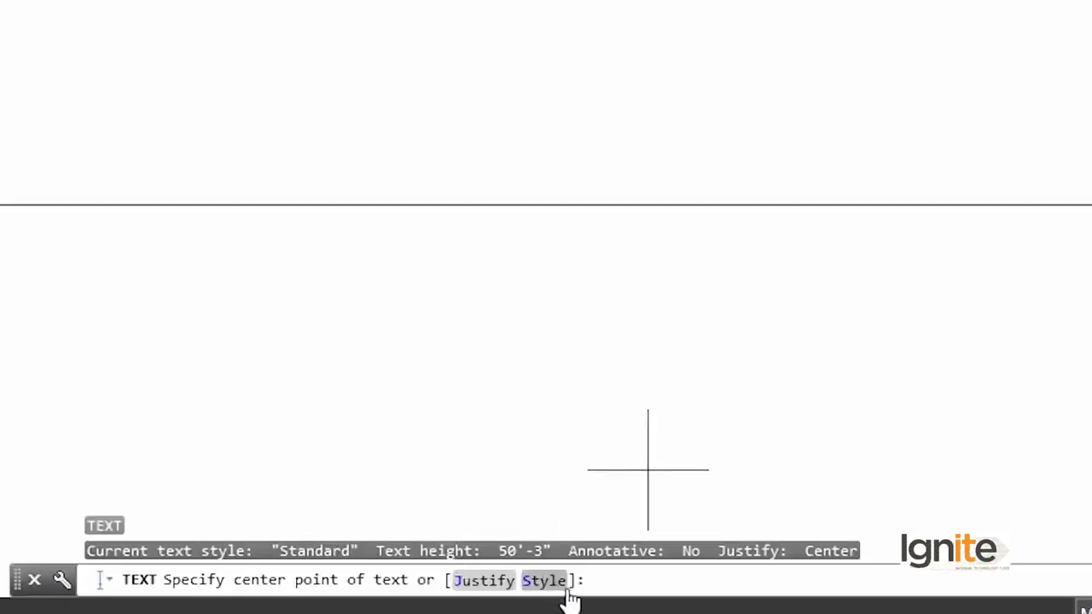
Place Align-justified text 'Abcdefefghlghagagaggagaggaggaggagga' squeezed between two baseline points above the line
click(484, 581)
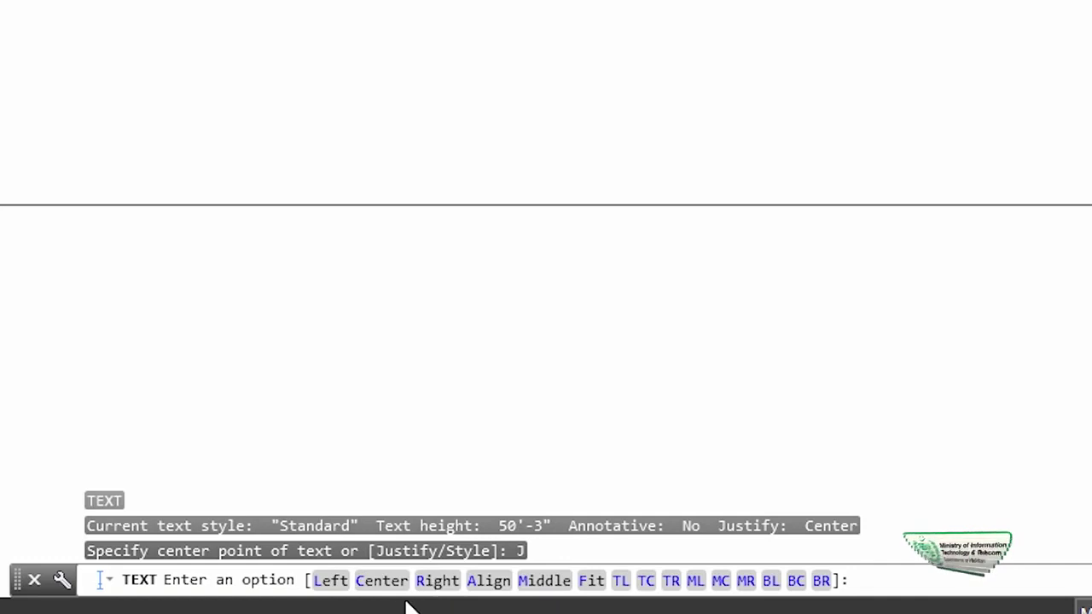
click(480, 581)
click(75, 179)
text(Abcdefefghlgh)
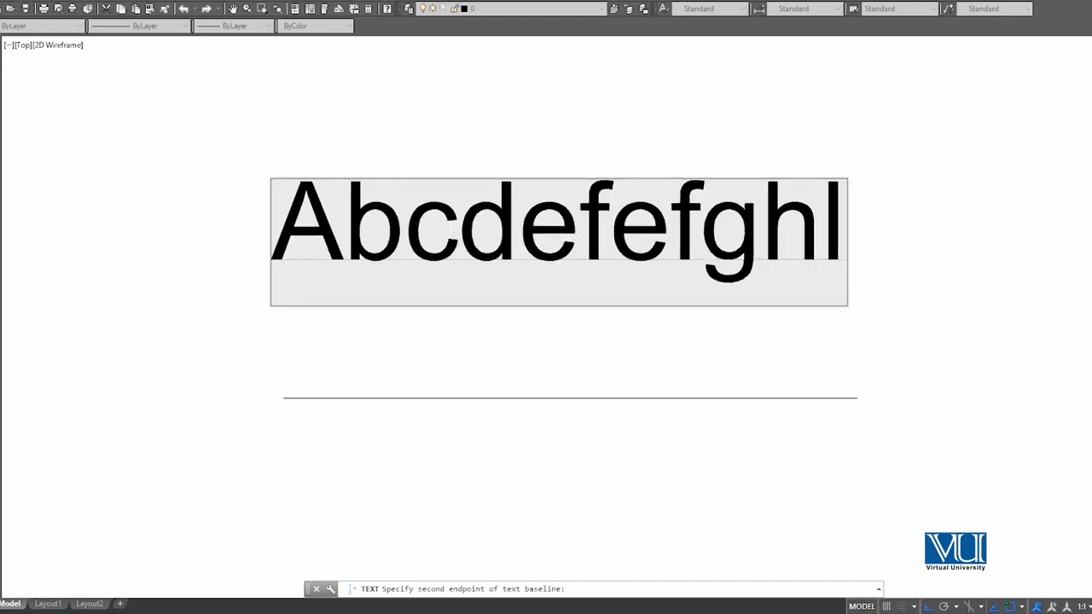
text(a)
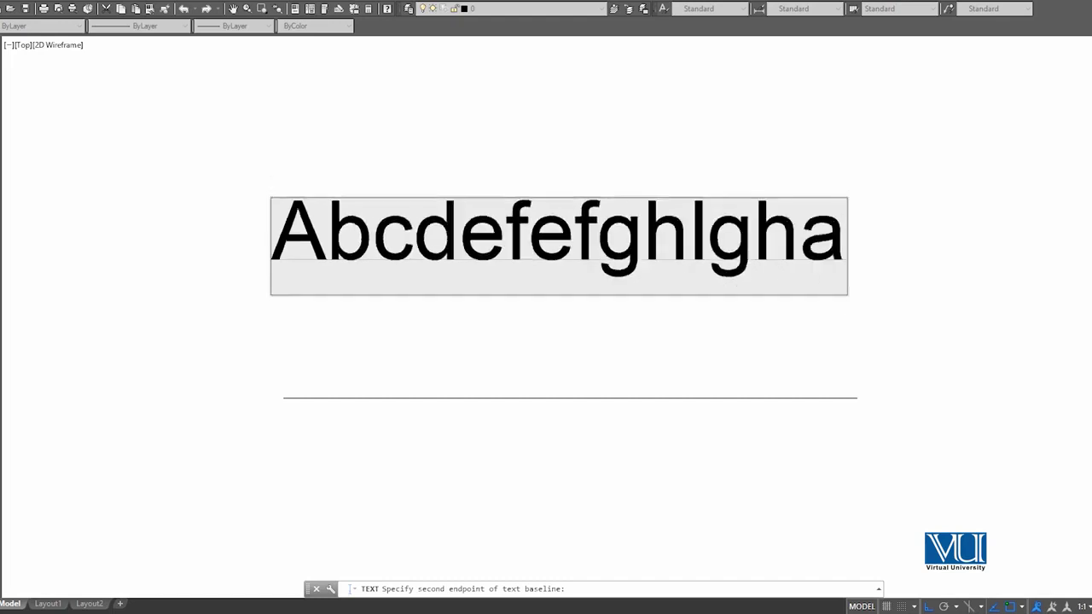
text(gagaggagaggaggaggaggga)
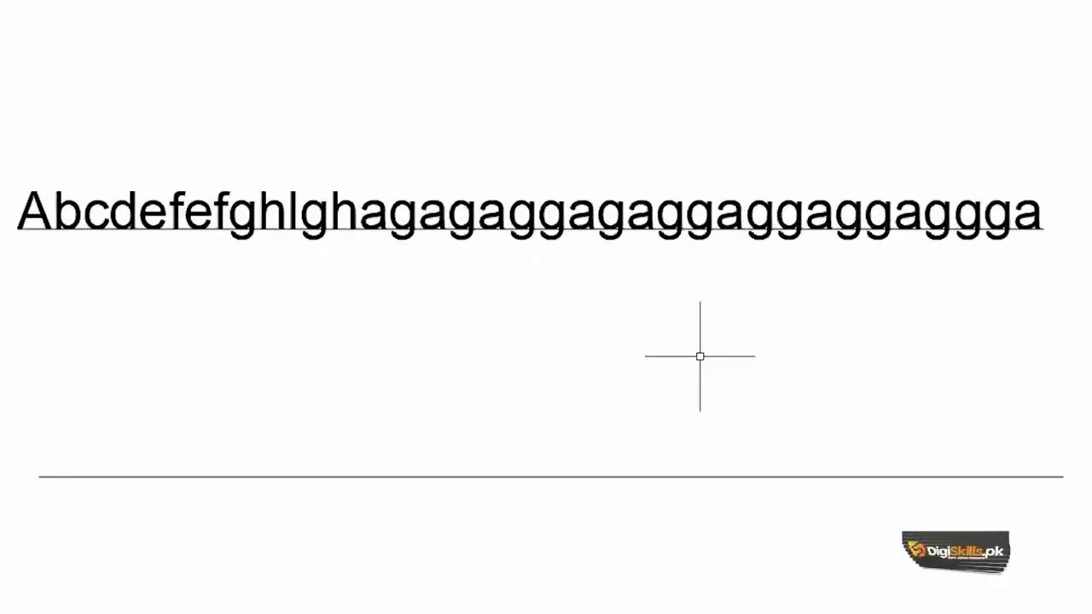
key(BackSpace)
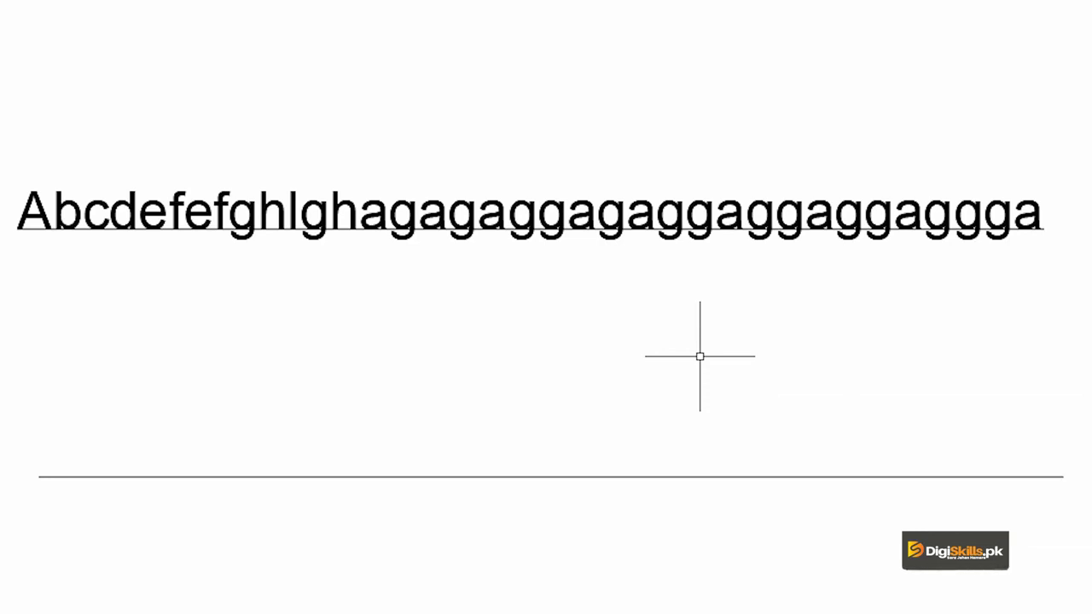
text(DT)
key(Return)
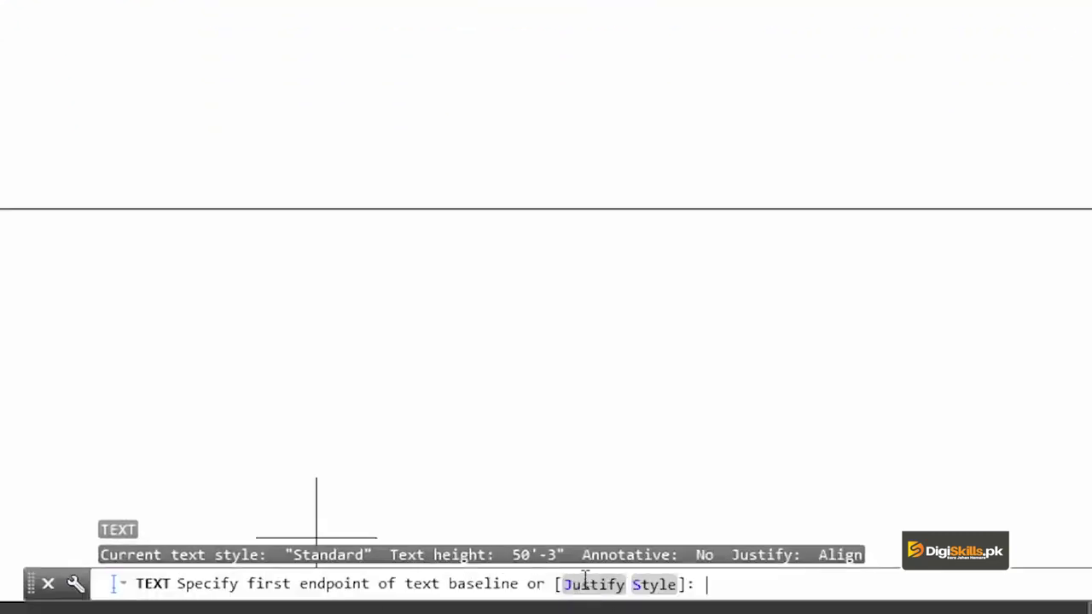
Write 'ABCDEFGH' Middle-justified at the line's midpoint with default height and 0° rotation
click(585, 584)
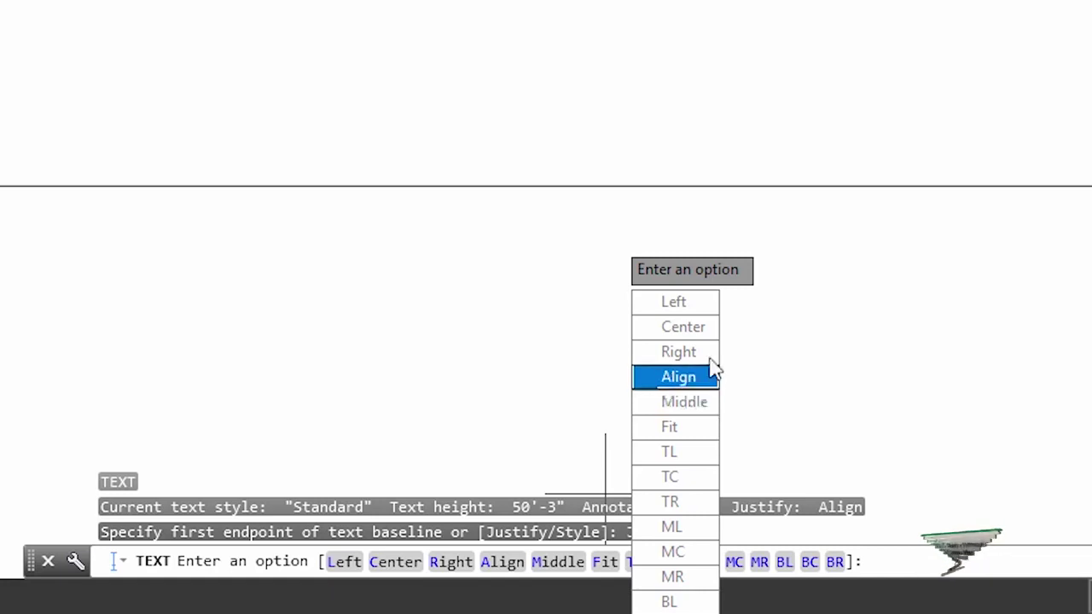
click(679, 405)
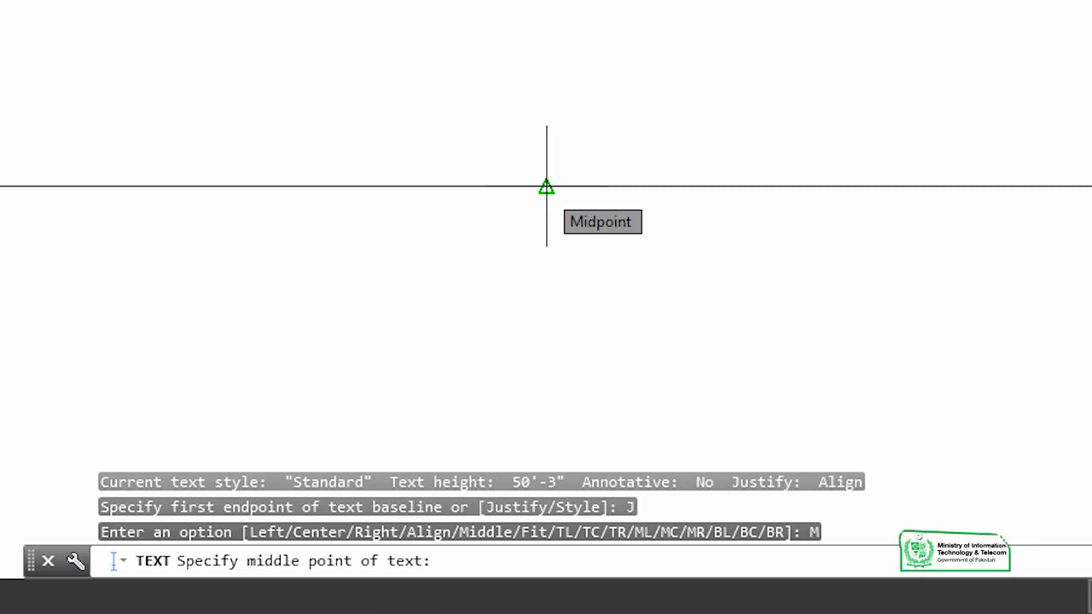
click(546, 186)
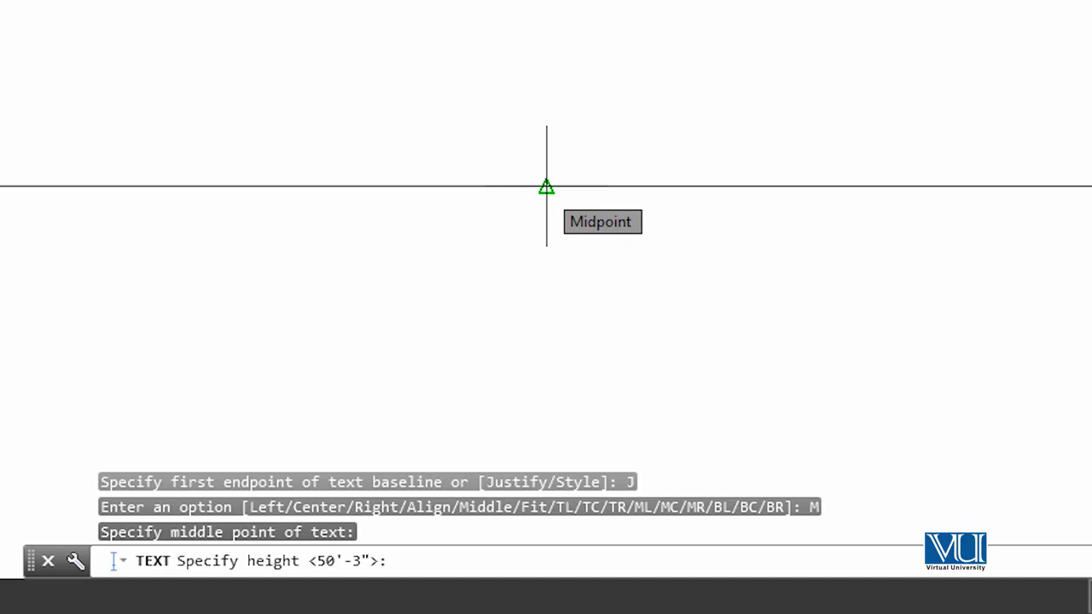
key(Return)
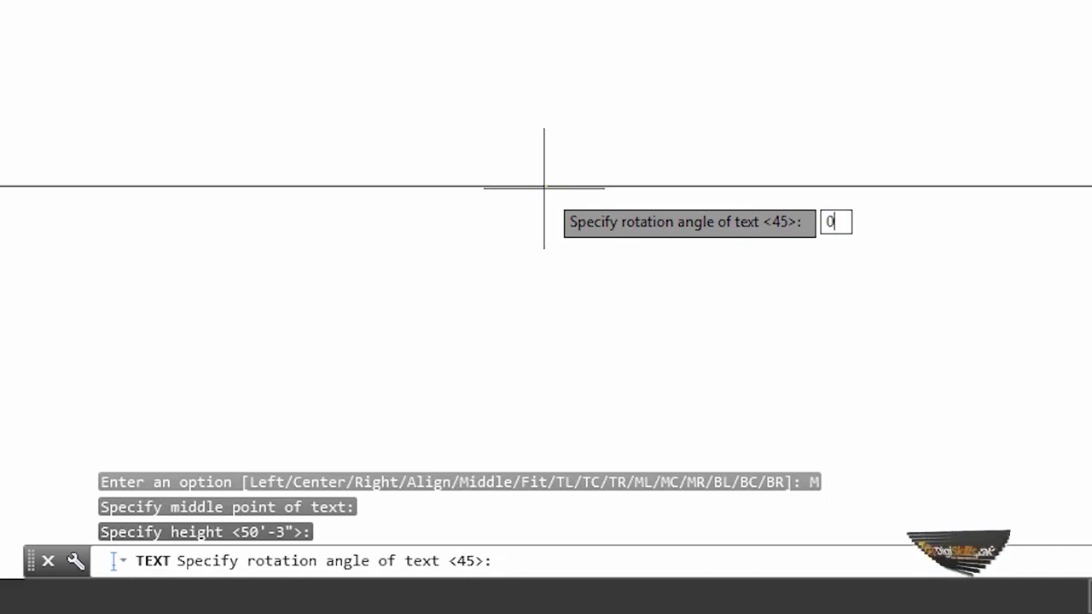
key(Return)
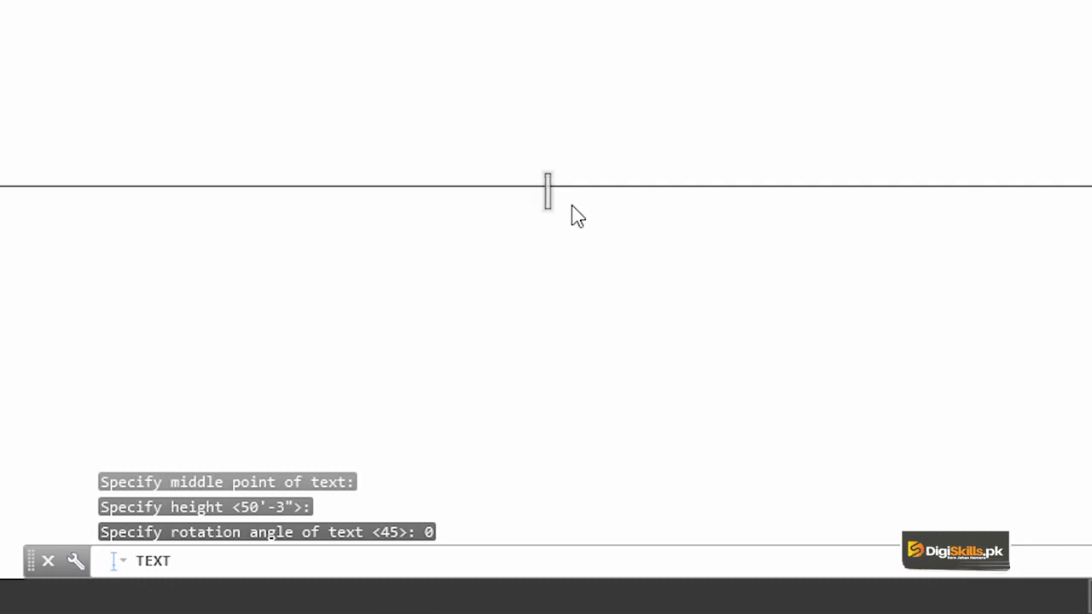
text(ABCDEFGH)
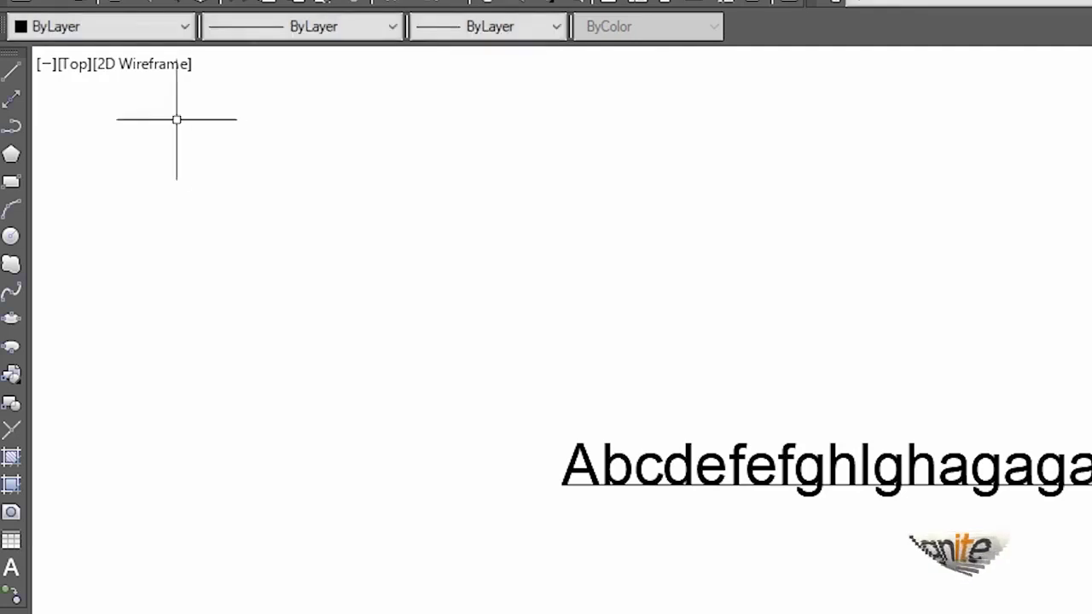
Draw another horizontal line
click(11, 70)
click(631, 240)
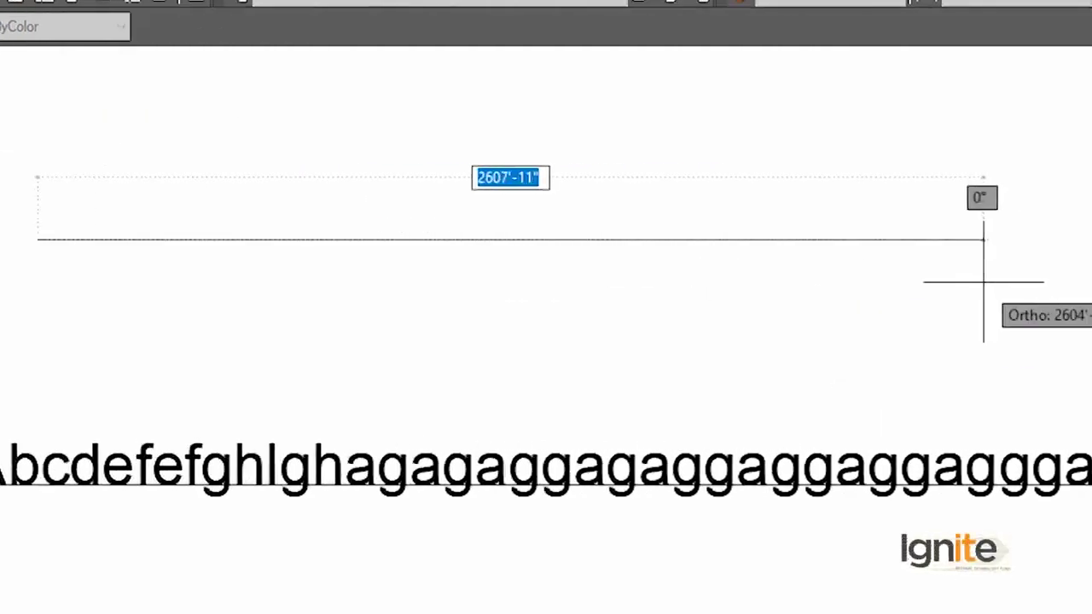
click(912, 278)
key(Return)
key(Return)
Place Center-justified text 'abCDEFGH' at the line's midpoint, default height, 0° rotation
click(500, 562)
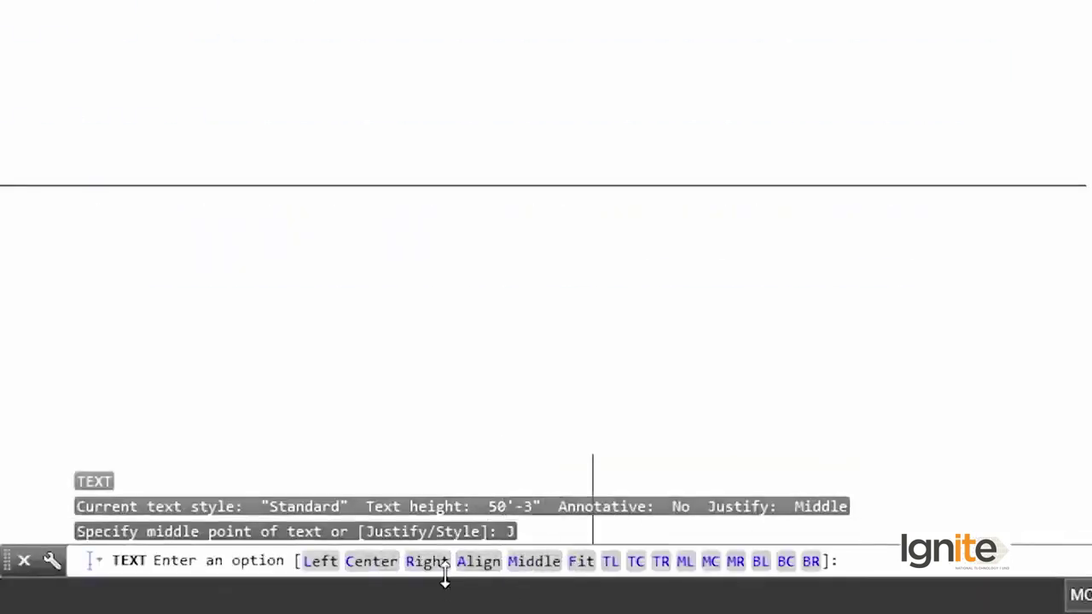
click(395, 563)
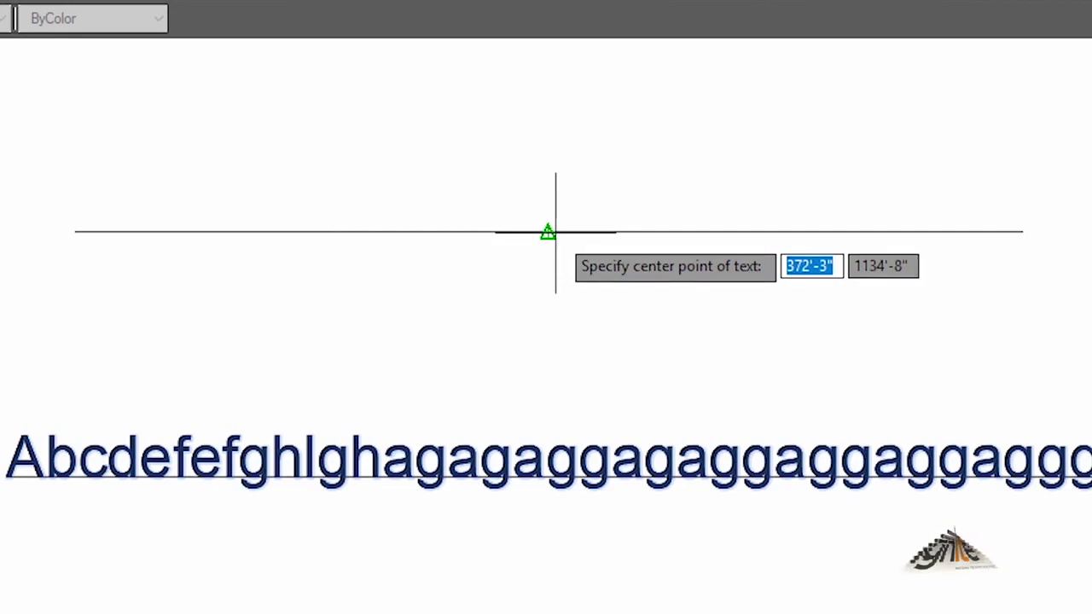
click(555, 231)
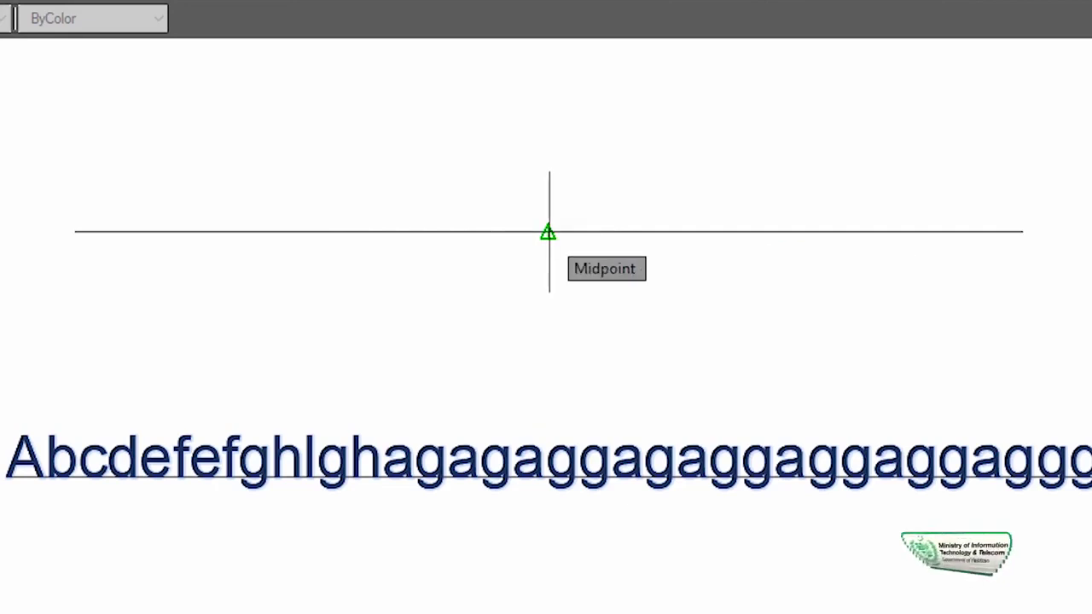
key(Return)
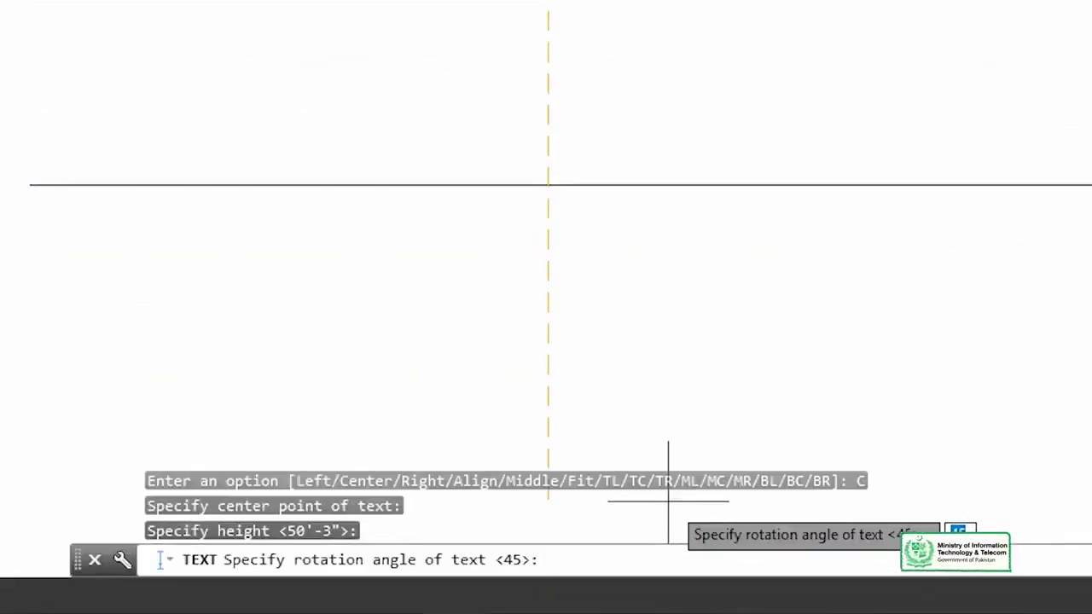
text(0)
key(Return)
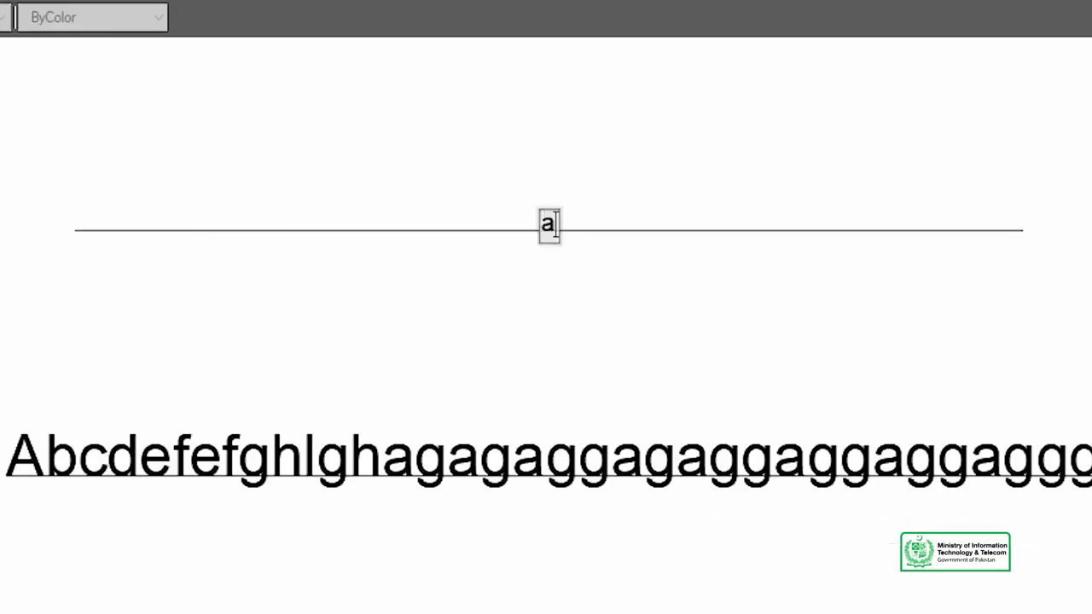
text(bCDEF)
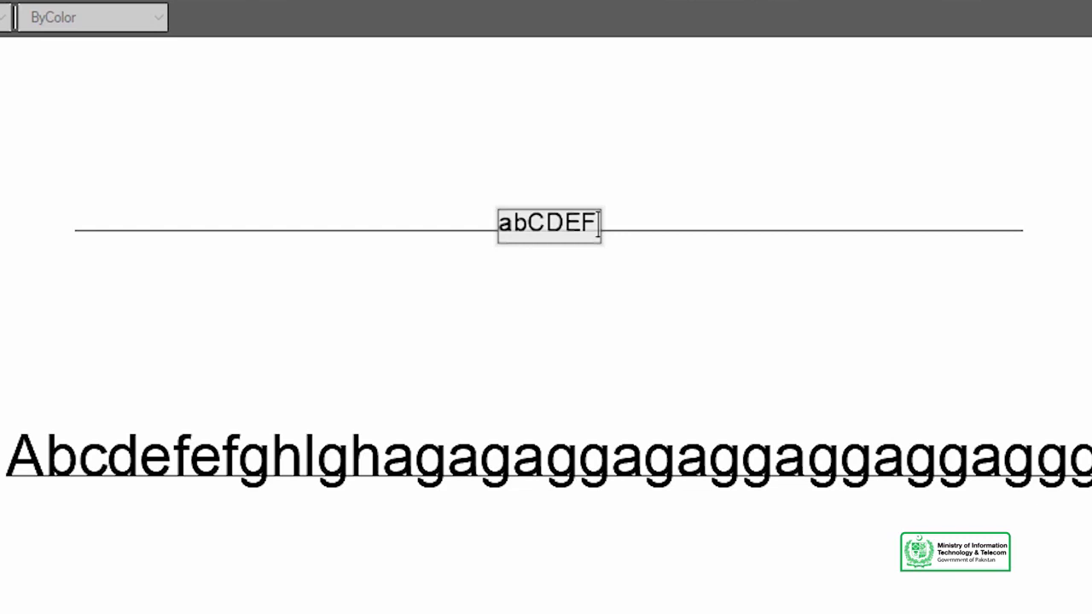
text(GH)
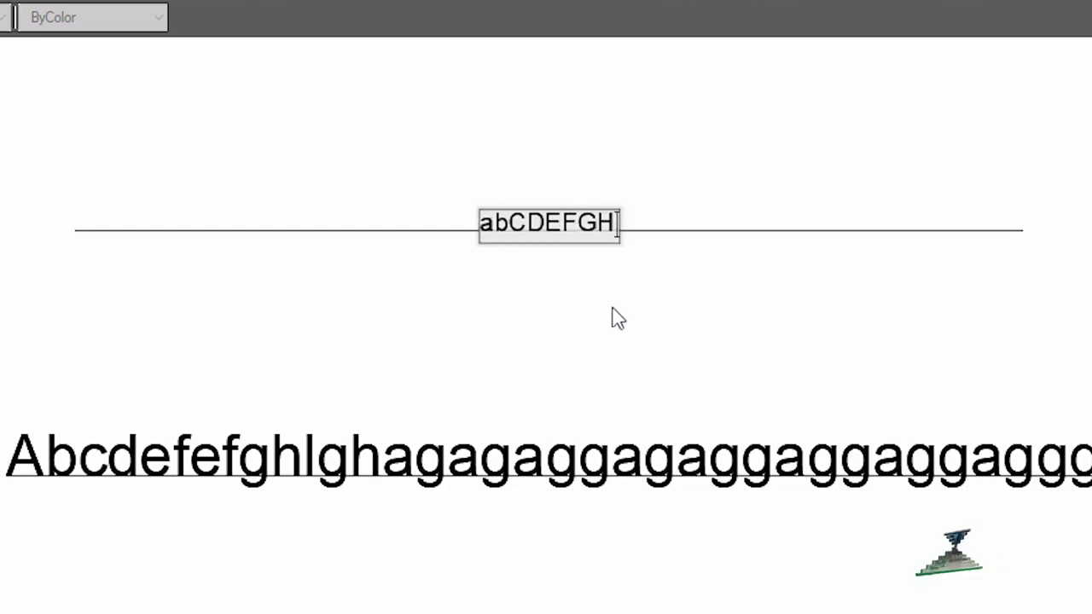
click(601, 290)
key(Return)
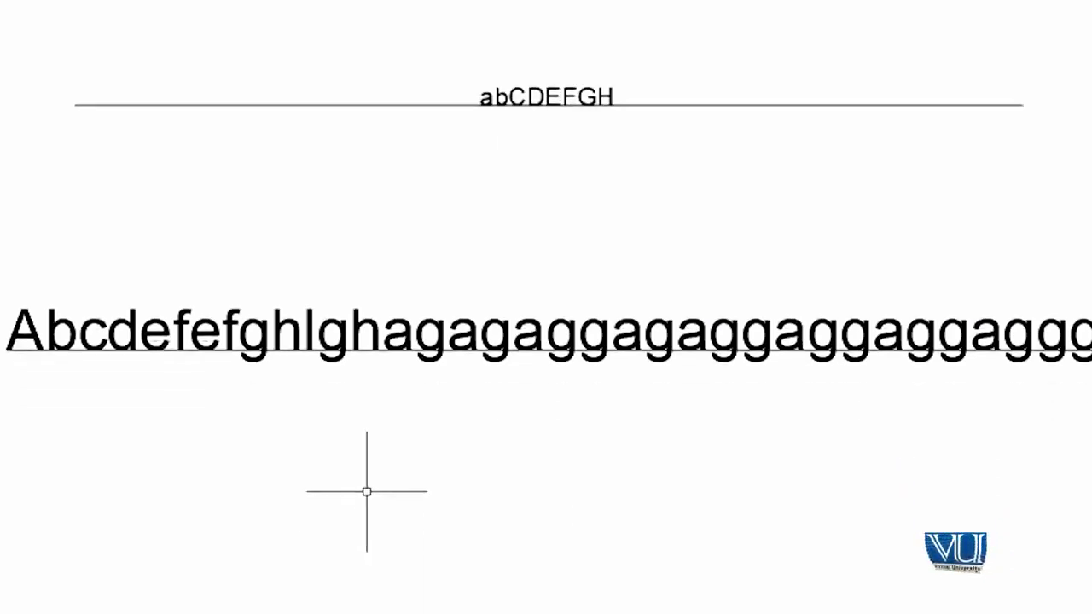
Place 'abcdefghj' Middle-justified at the lower line's midpoint with default height and rotation
text(DT)
key(Return)
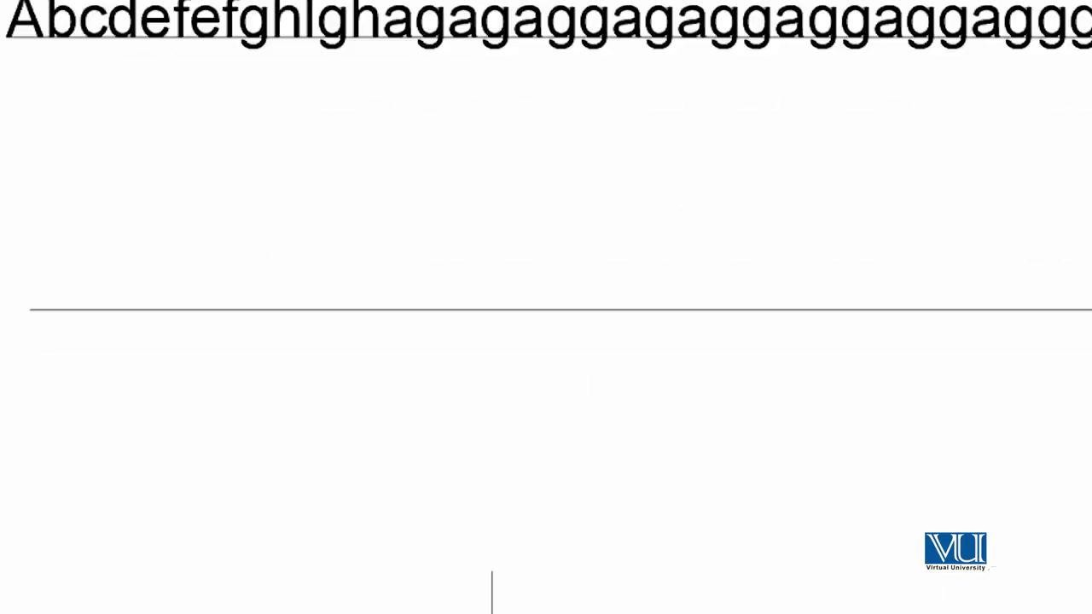
click(538, 583)
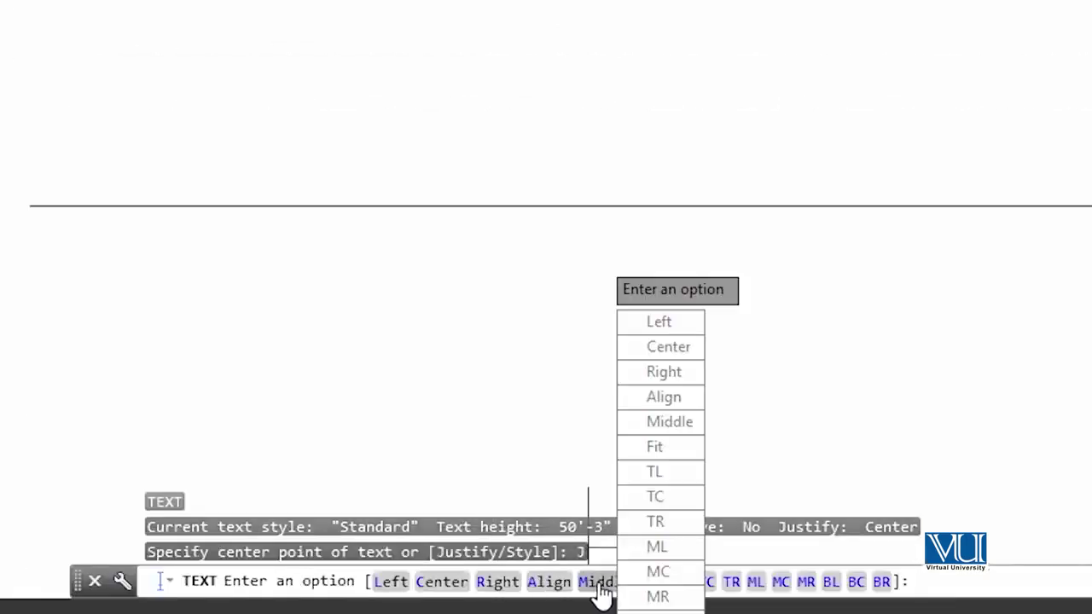
click(600, 583)
click(593, 206)
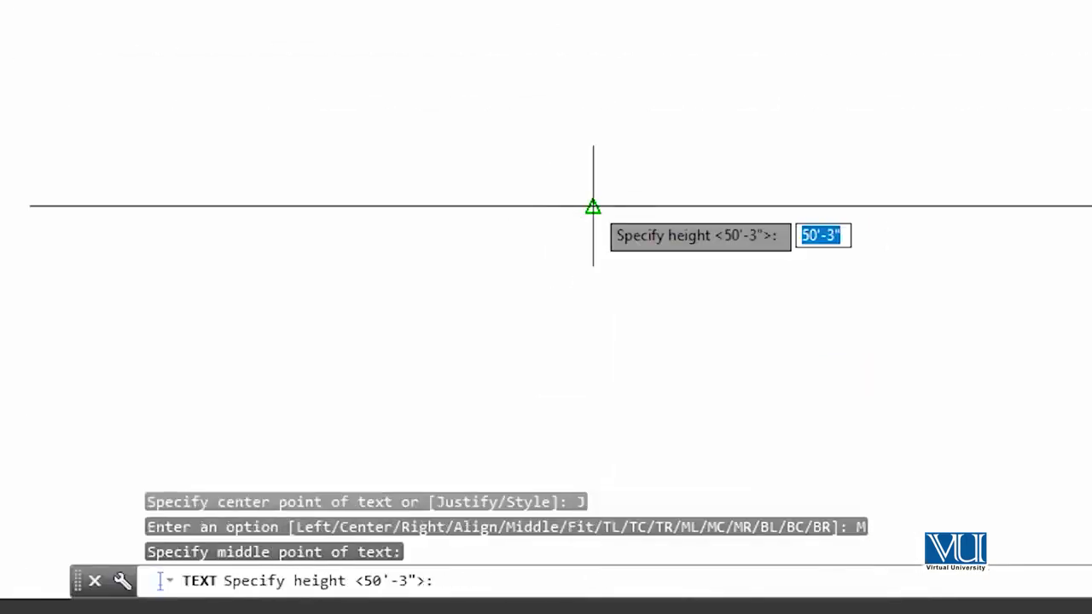
key(Return)
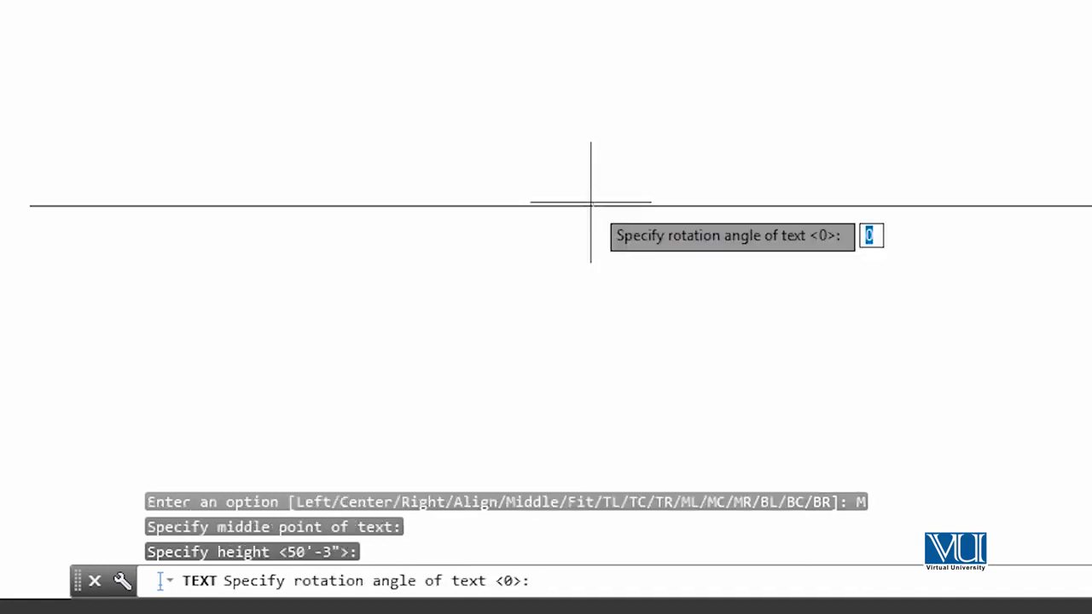
key(Return)
text(abcdefghj)
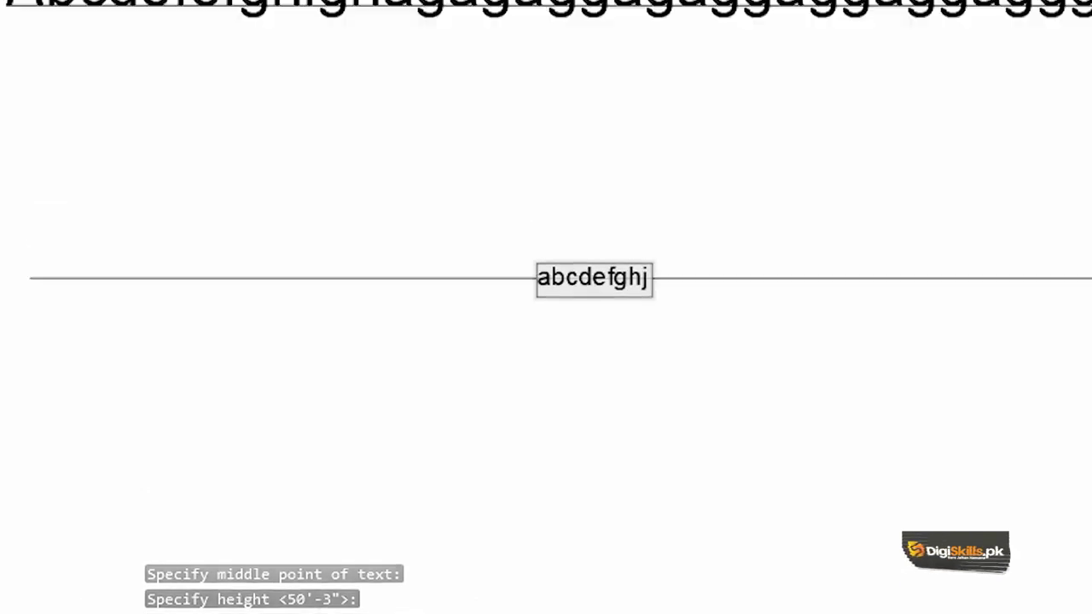
click(680, 401)
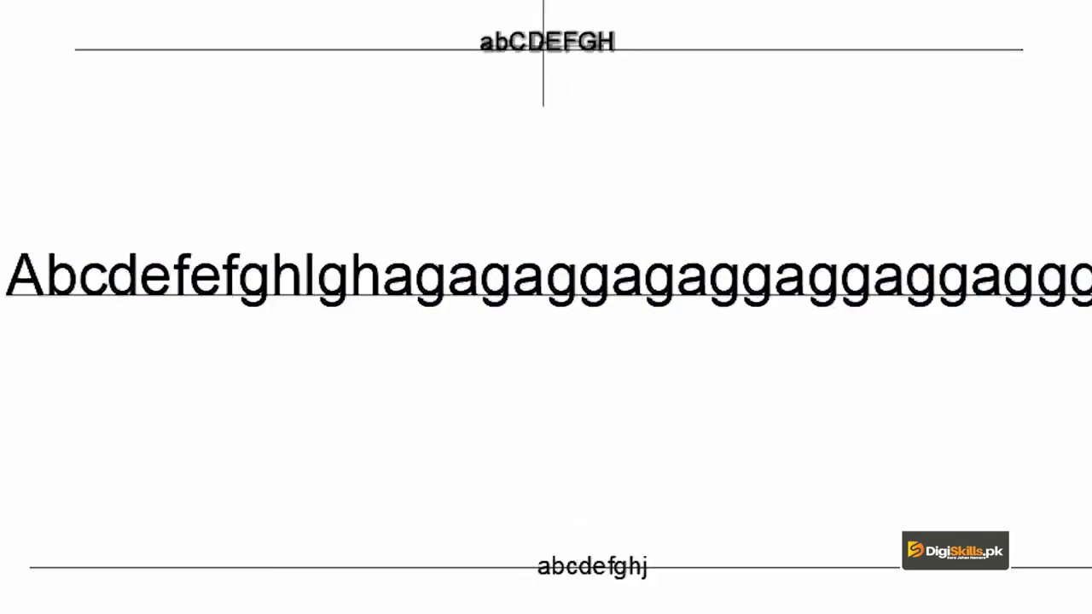
Zoom and pan to bring all three text samples on the lines into view
scroll(470, 599, up, 5)
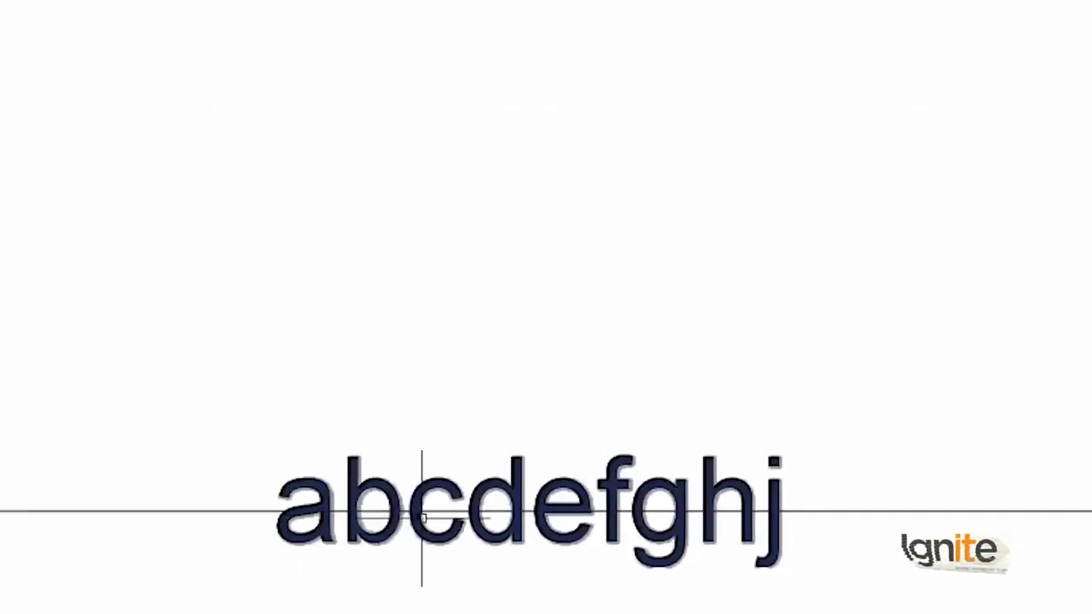
scroll(775, 471, down, 3)
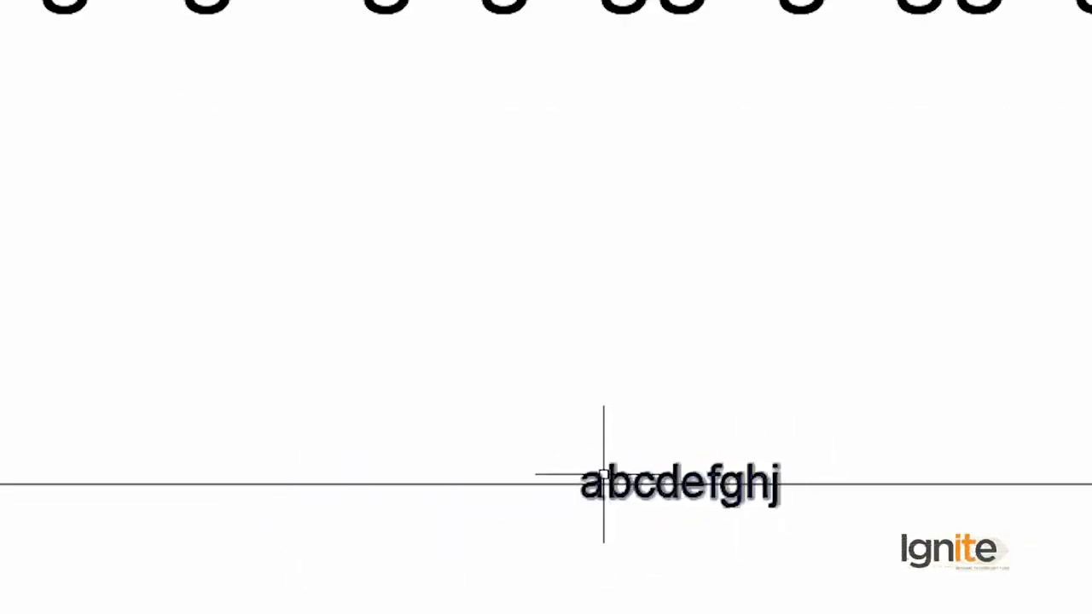
scroll(605, 368, down, 3)
scroll(538, 87, up, 2)
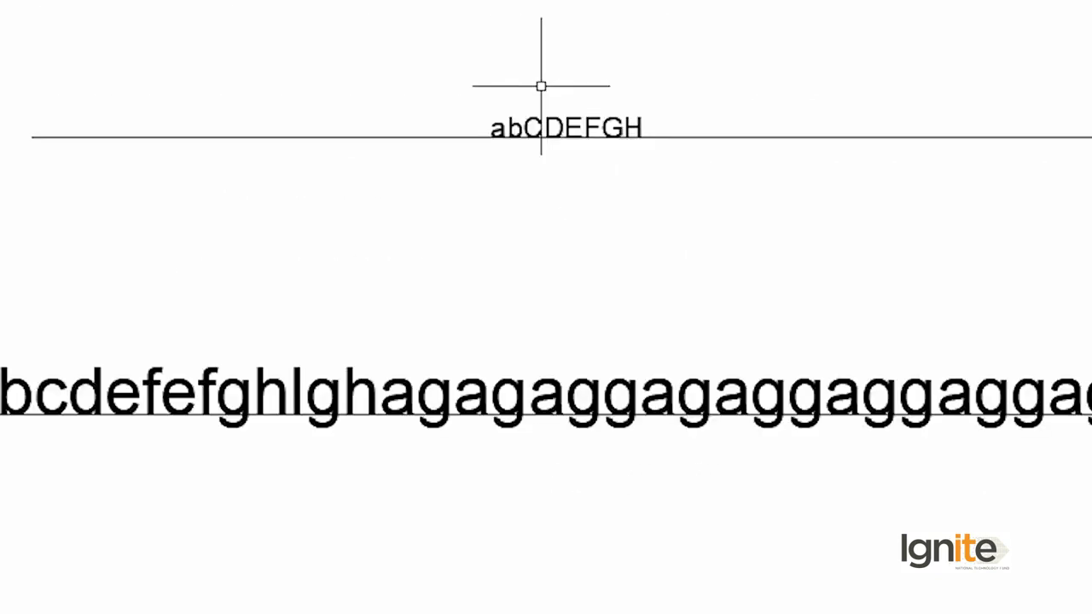
scroll(546, 118, up, 4)
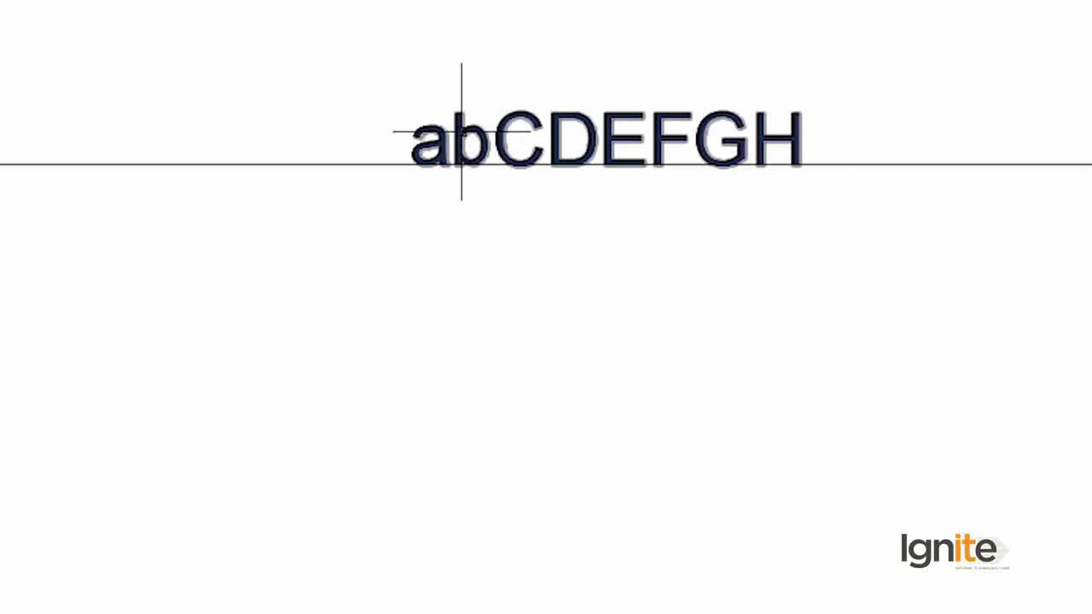
scroll(566, 209, down, 5)
middle_drag(556, 249, 378, 126)
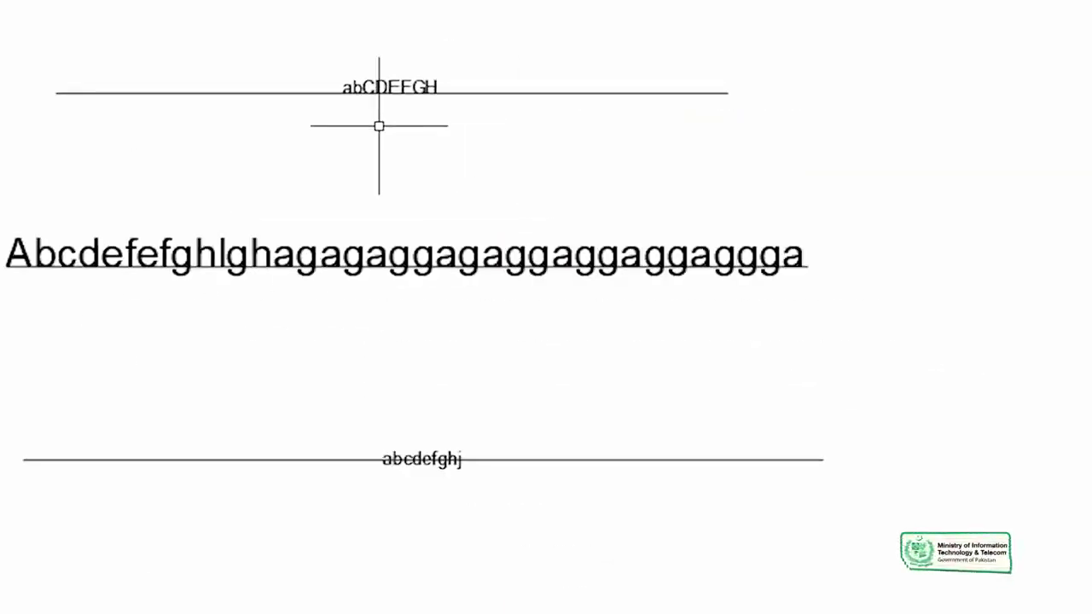
text(DT)
Fit a long capital-letter string between both endpoints of the top line at default height
key(Return)
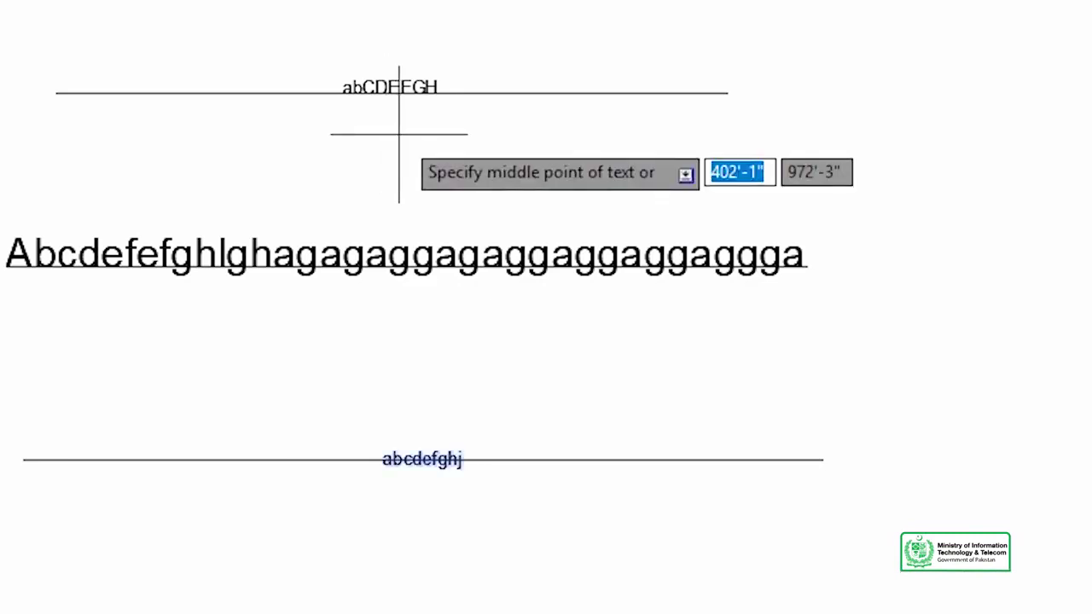
click(550, 587)
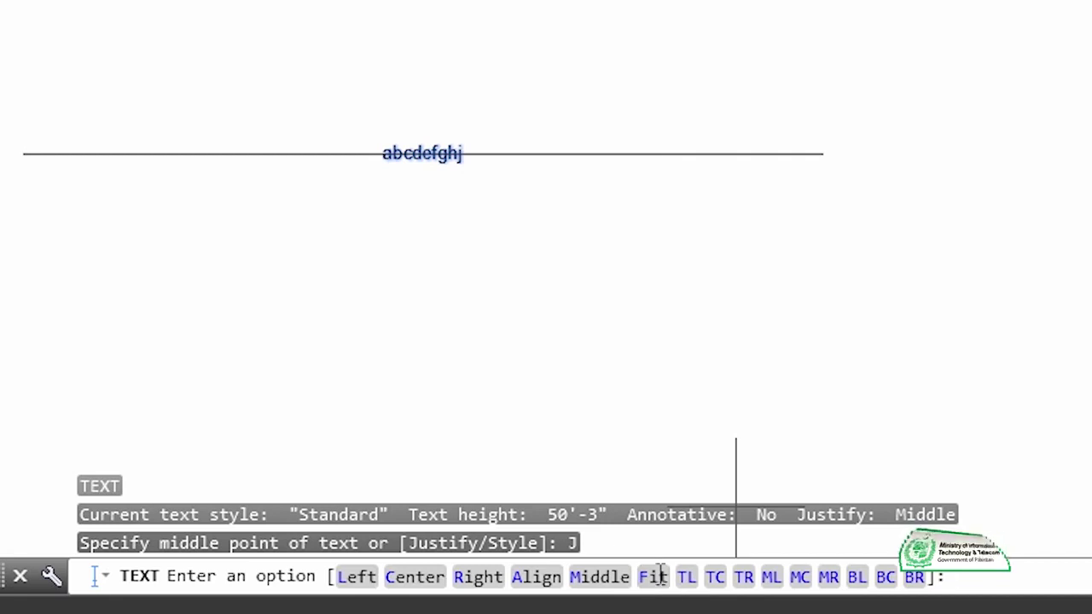
click(653, 578)
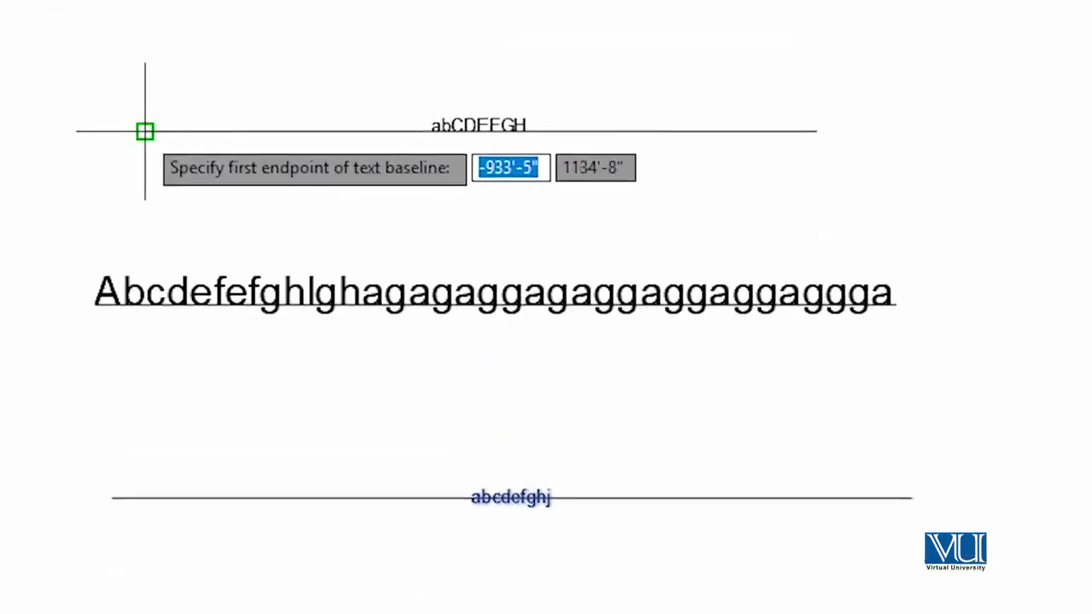
click(144, 132)
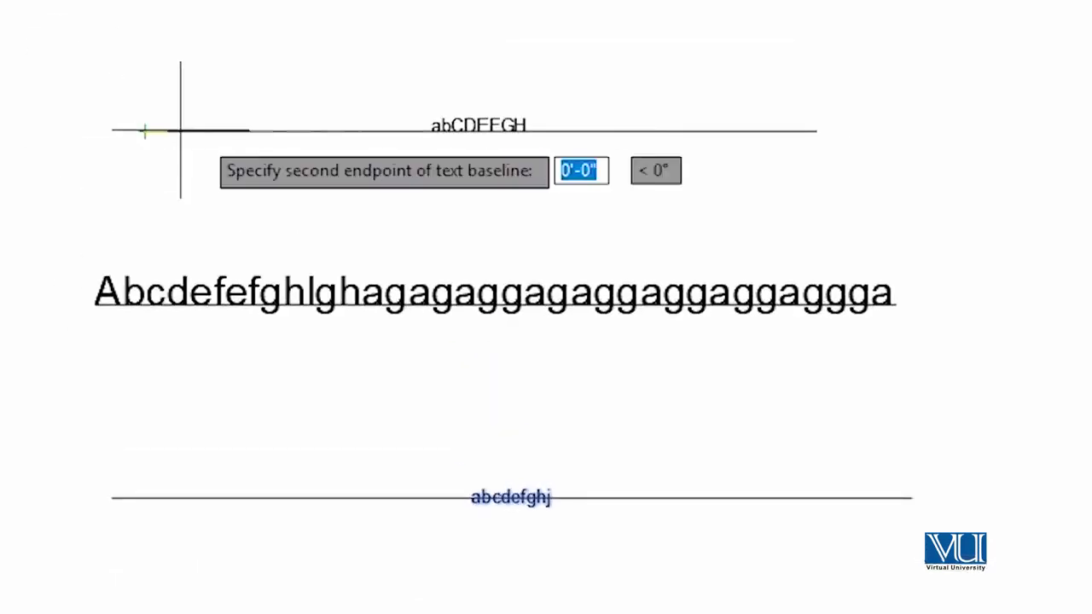
click(816, 130)
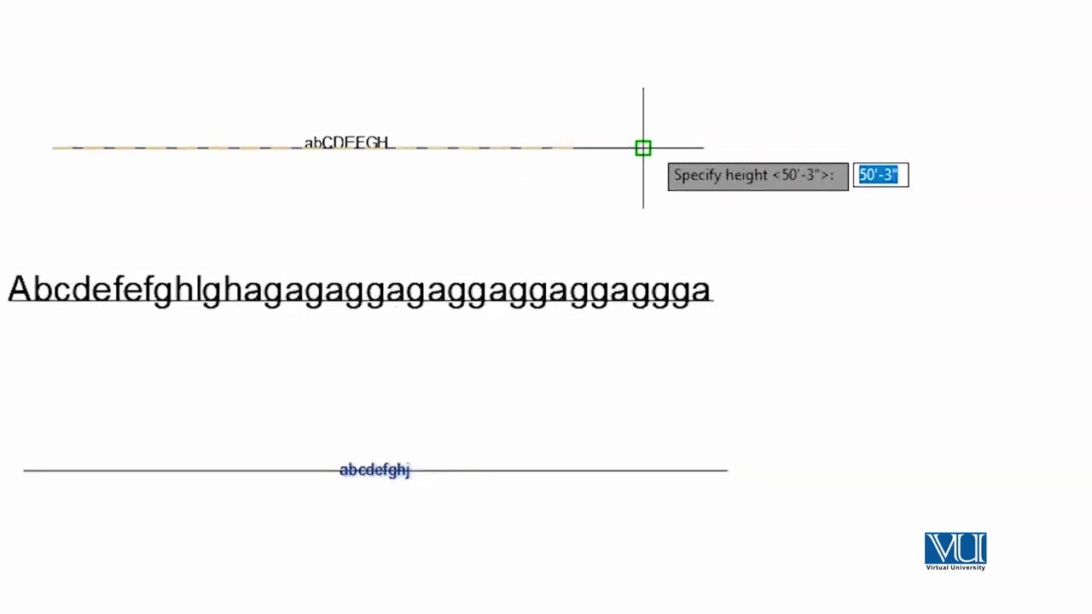
key(Return)
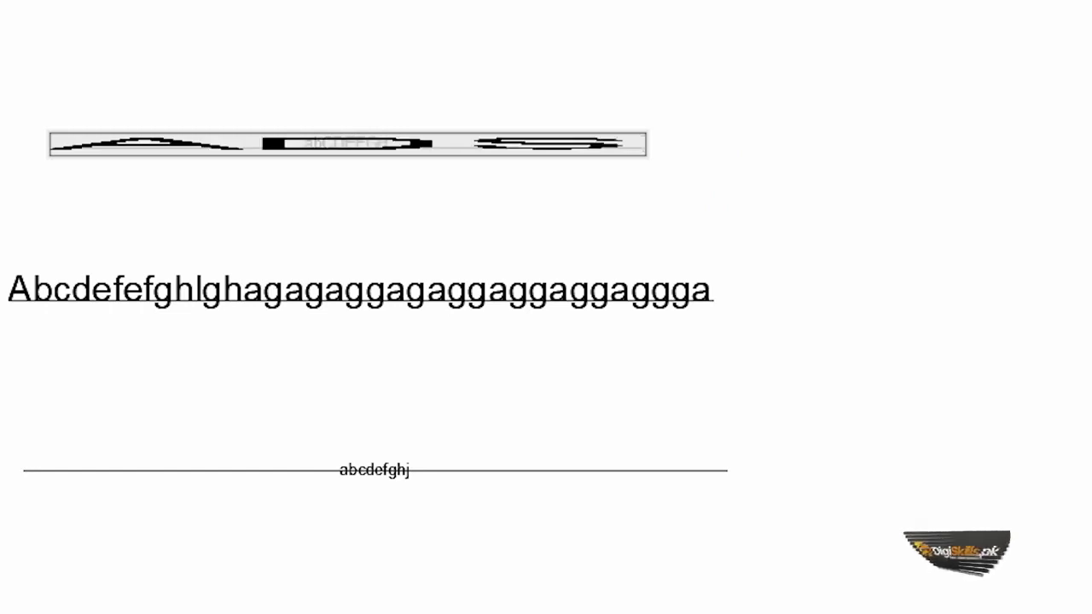
text(DDDDDDDDDDD)
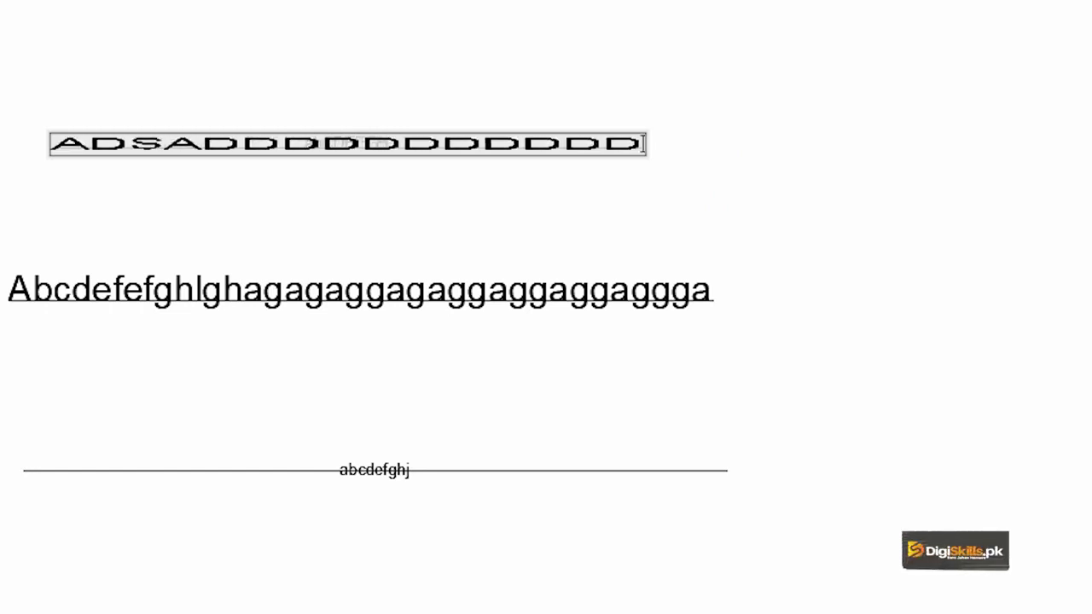
key(BackSpace)
key(BackSpace)
key(BackSpace)
key(BackSpace)
key(BackSpace)
key(BackSpace)
key(BackSpace)
key(BackSpace)
key(BackSpace)
key(BackSpace)
key(BackSpace)
key(BackSpace)
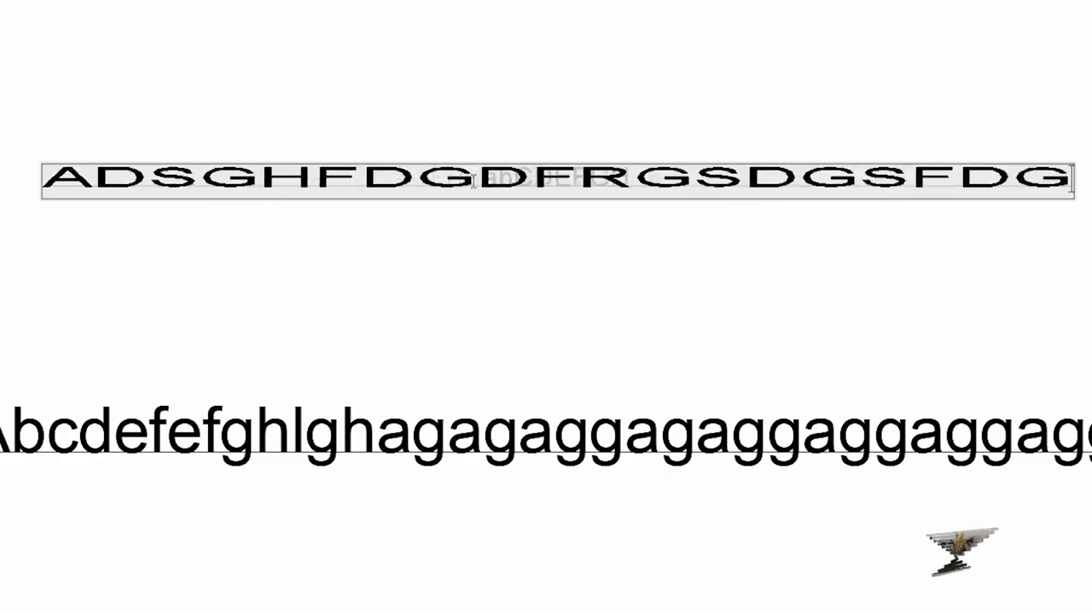
text(DSFGDFGSDGDGDSGDGDGDGDGDGDGDGSDGDGDGDGDG)
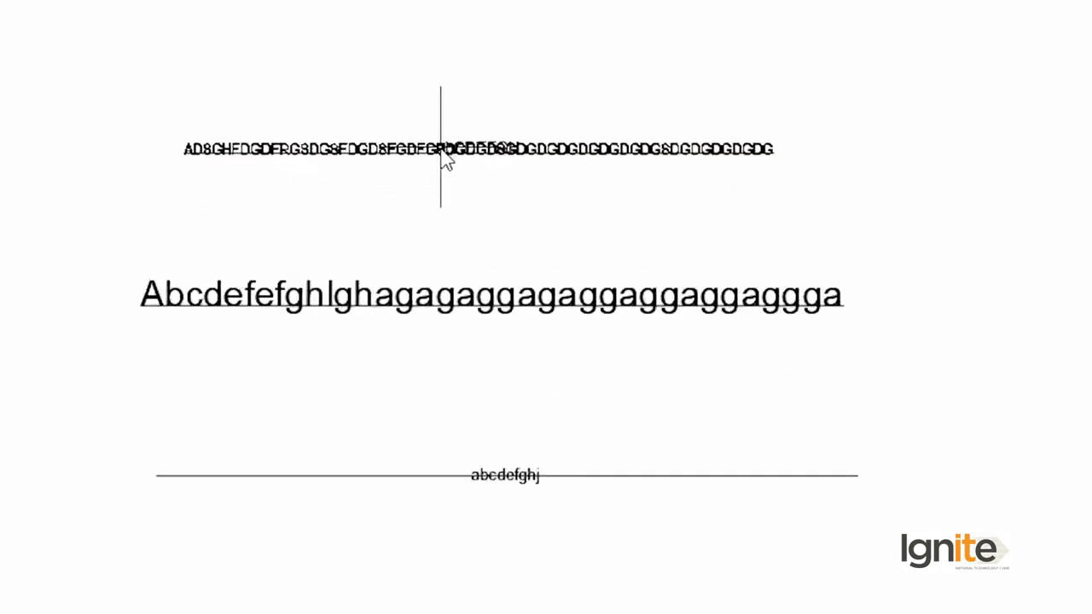
Erase the fitted capitals, 'abCDEFGH', the long aligned text and 'abcdefghj'
click(437, 145)
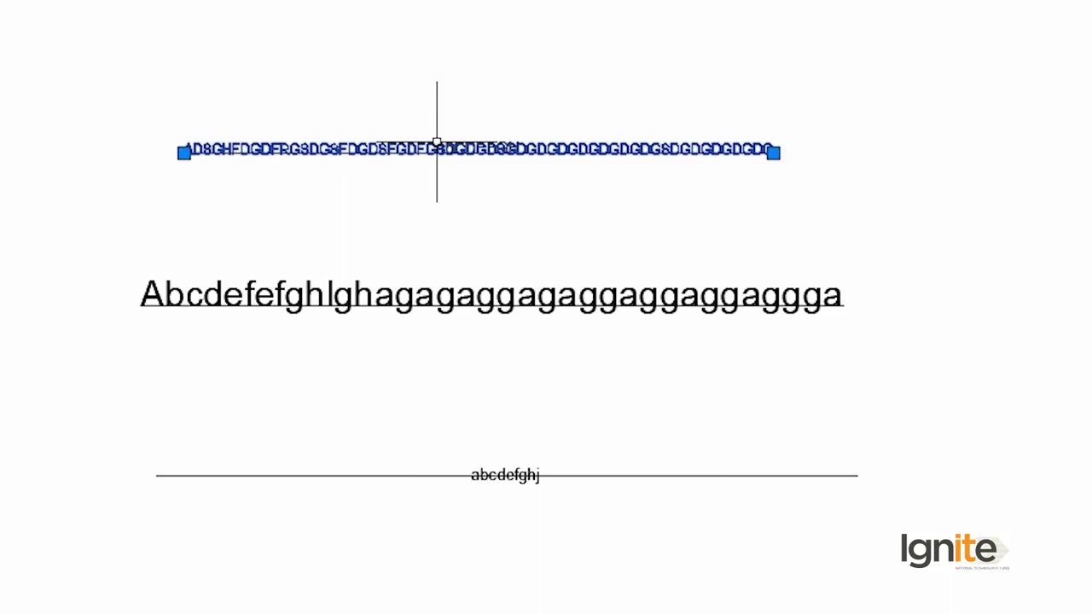
key(Escape)
click(479, 150)
key(Delete)
click(446, 299)
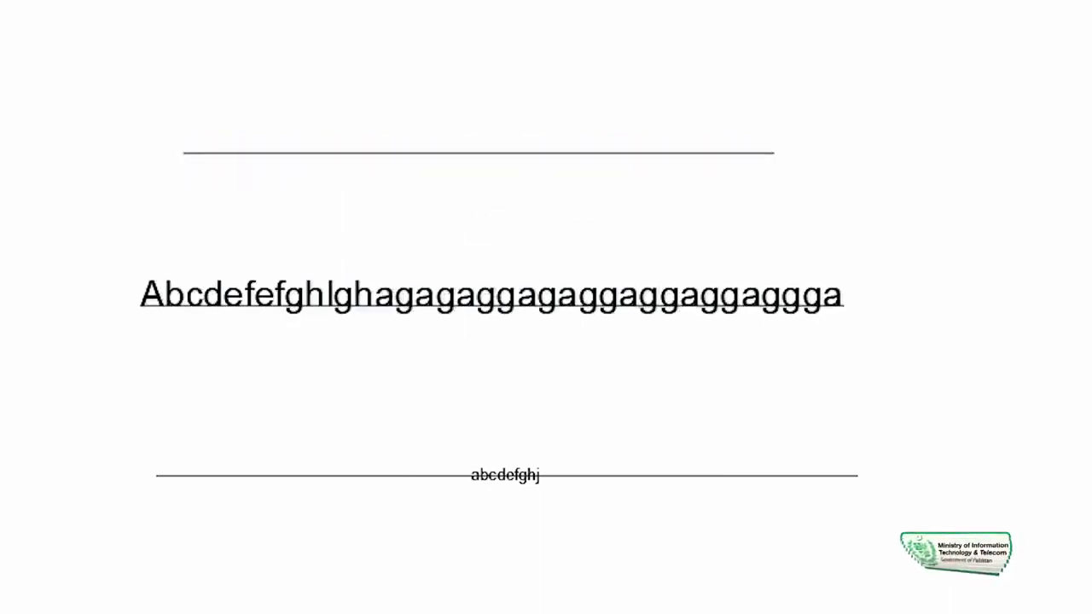
key(Delete)
click(491, 476)
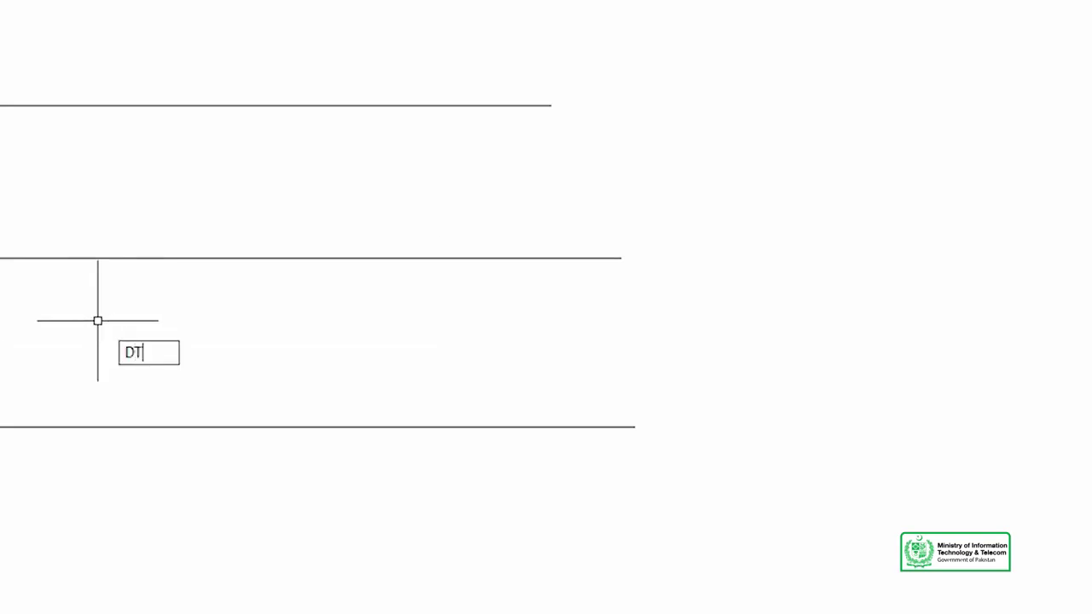
Begin Left-justified text at the top line's left endpoint with default height and rotation
key(Return)
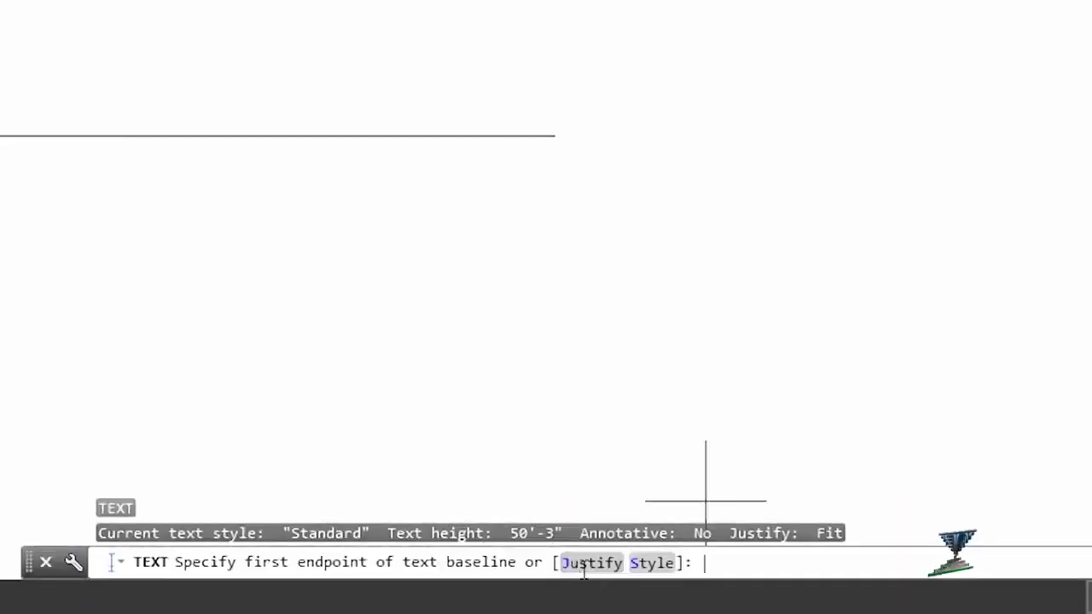
click(584, 564)
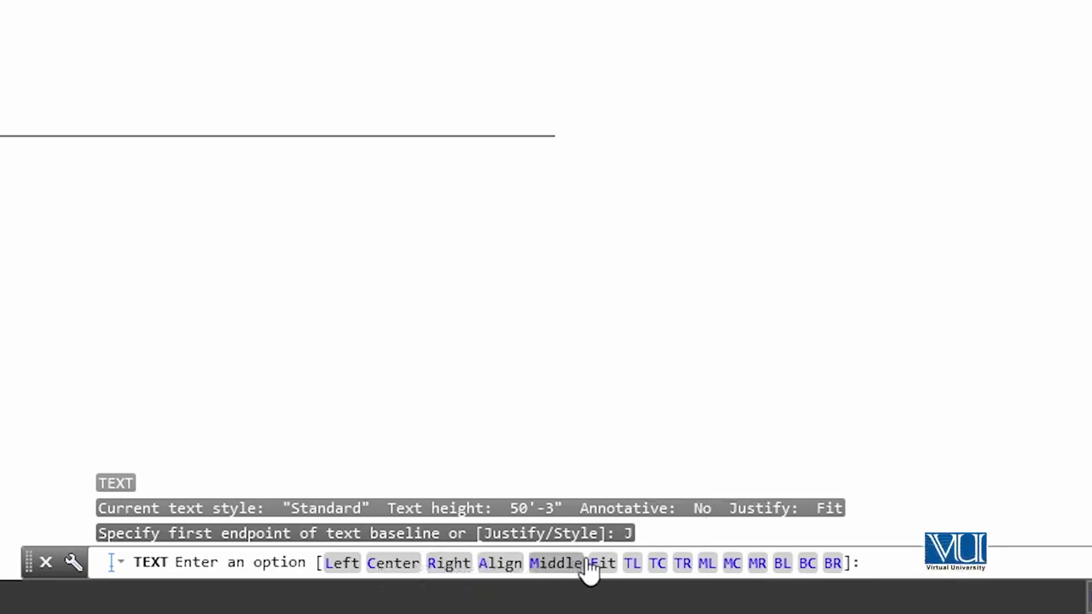
click(342, 563)
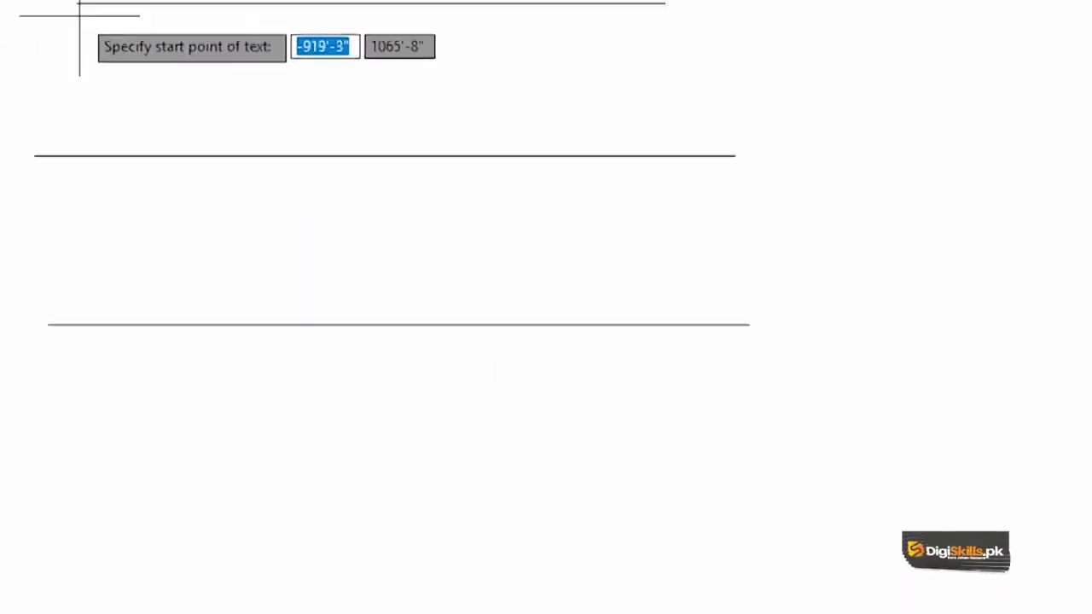
click(231, 155)
key(Return)
key(Return)
text(ABCDE)
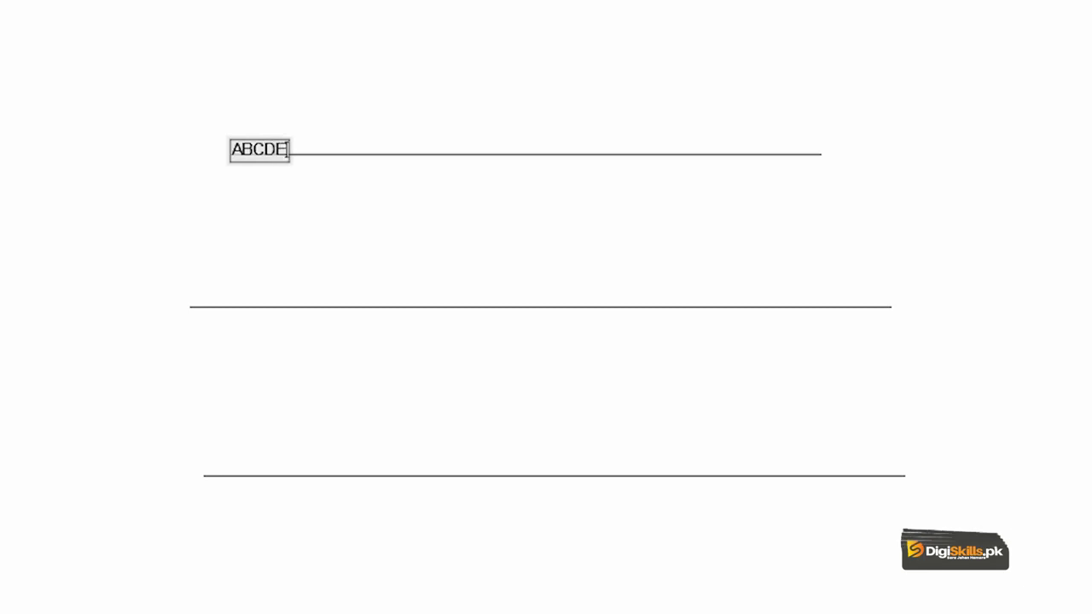
text(FGH)
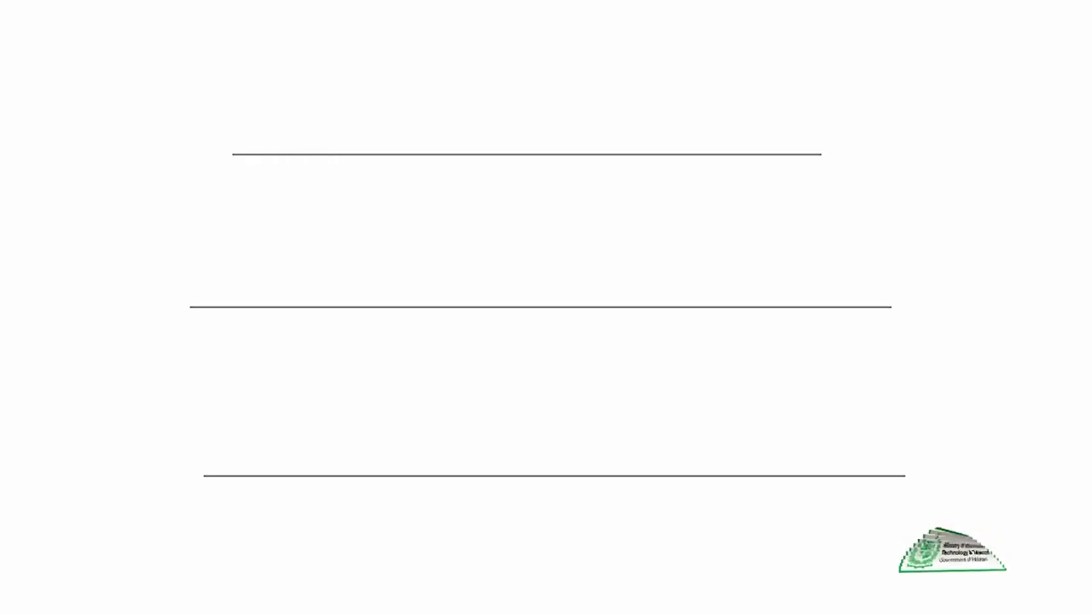
Place Left-justified text 'abcdefghlifg' starting at the top line's left end
text(DT)
key(Return)
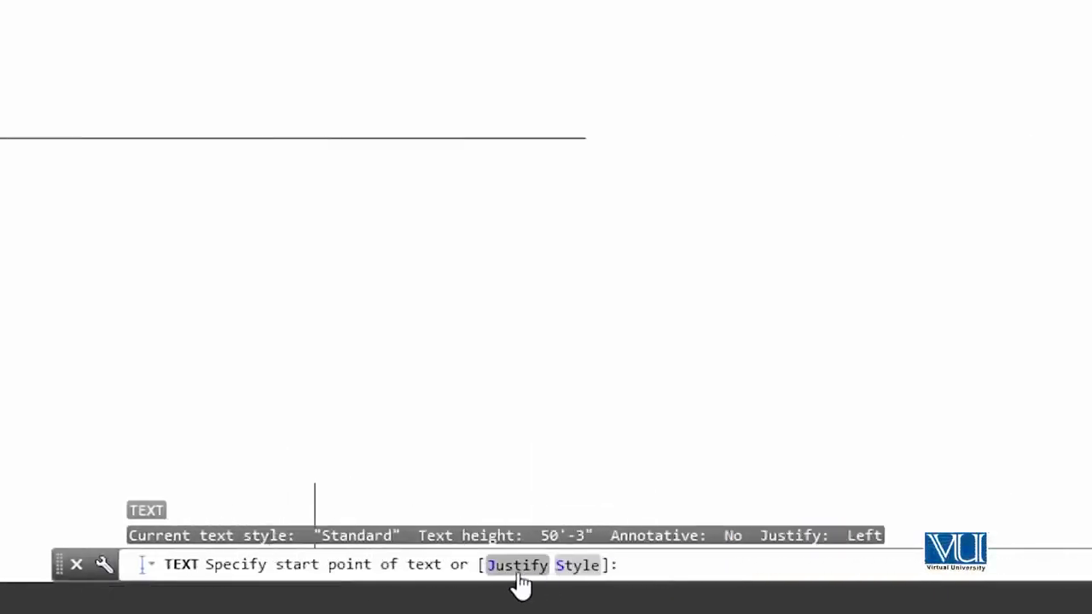
click(518, 565)
click(368, 566)
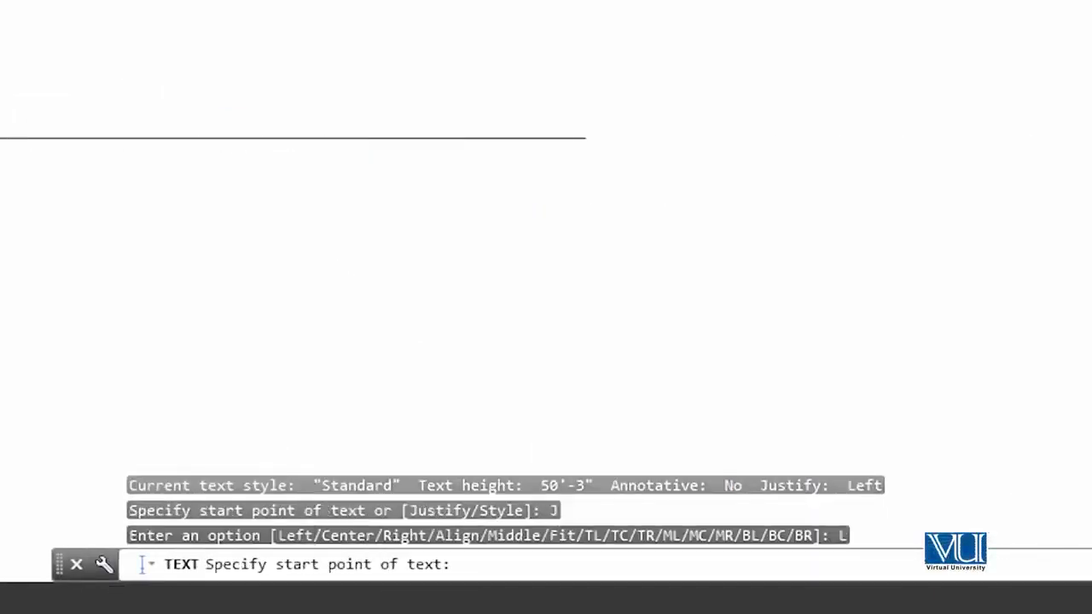
click(257, 203)
key(Return)
key(Return)
text(abcde)
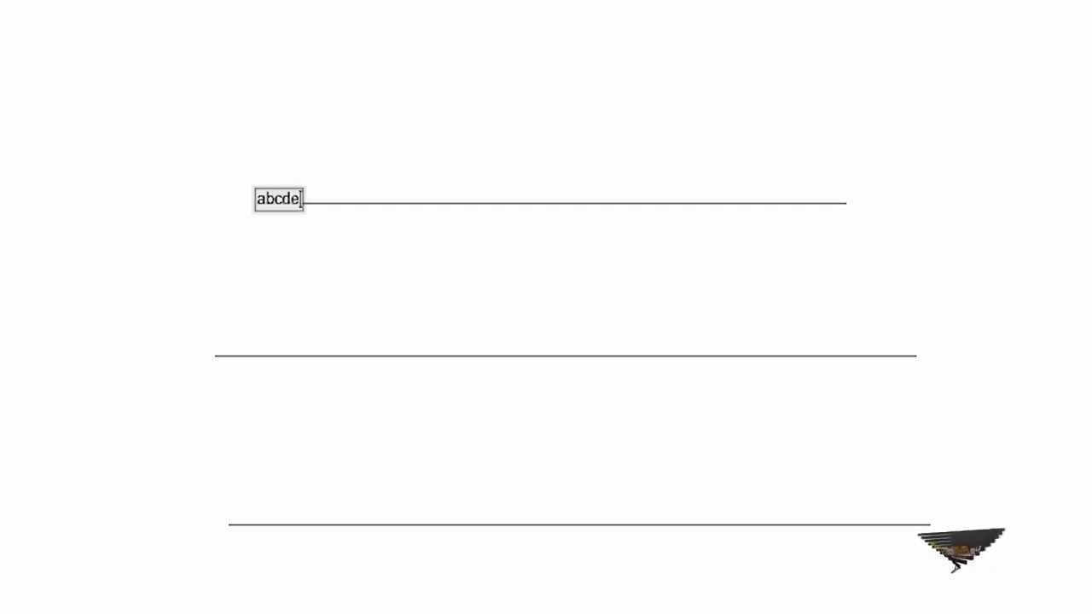
text(fghlifg)
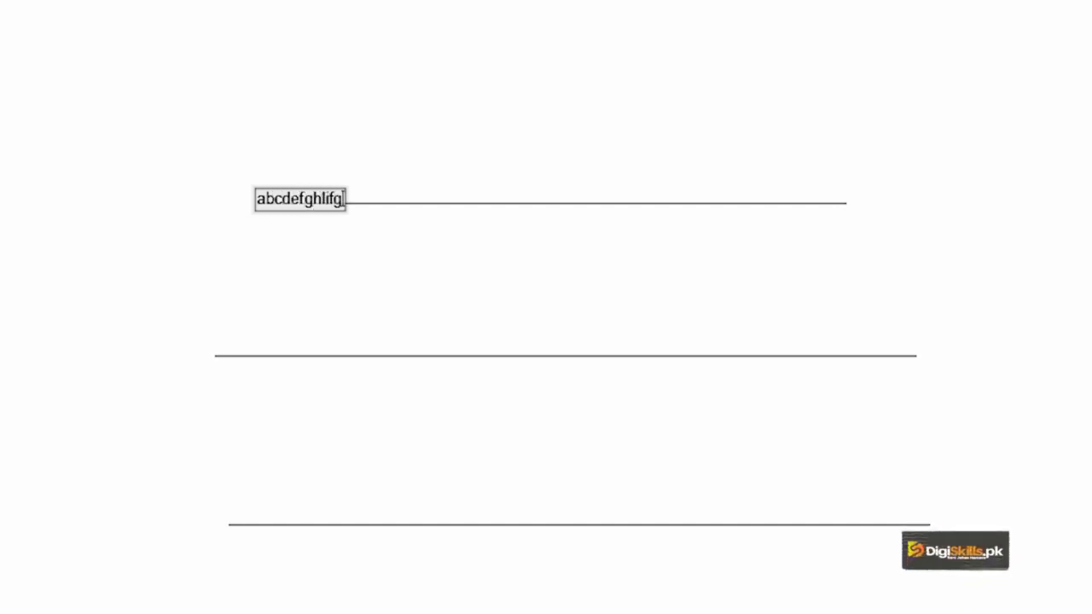
click(515, 273)
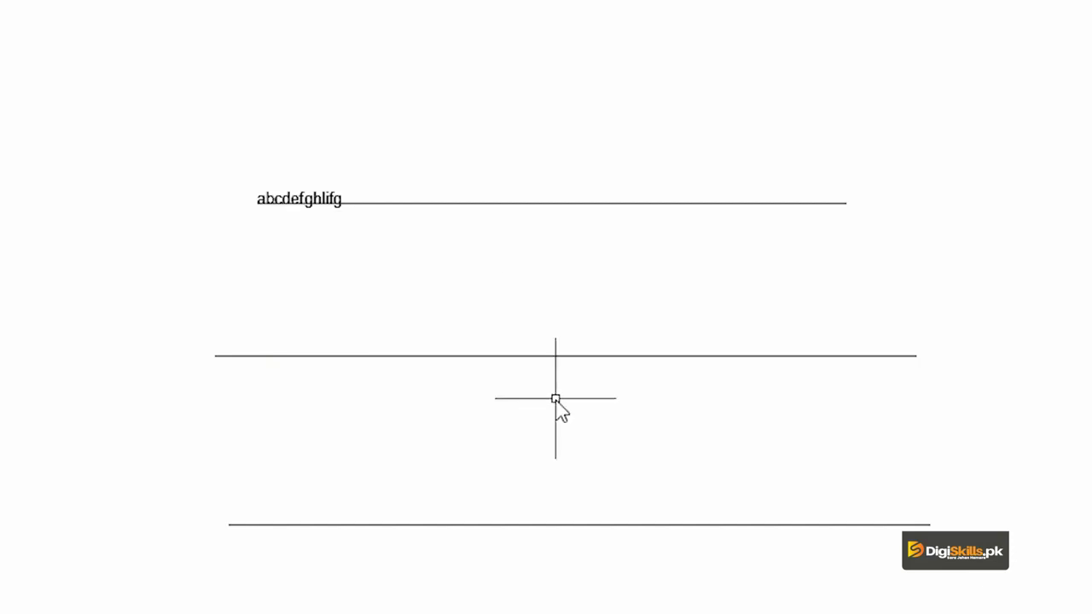
text(DT)
Add right-justified text 'sdkjfgvdfkhvbfdkbjvdfgdf' ending at the top line's right endpoint
key(Return)
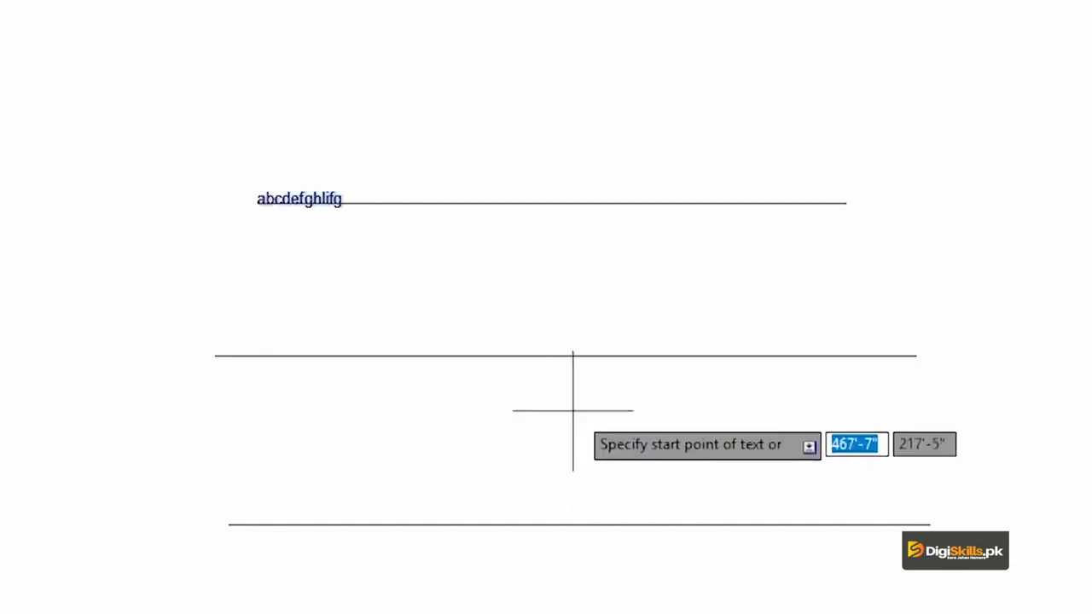
click(462, 583)
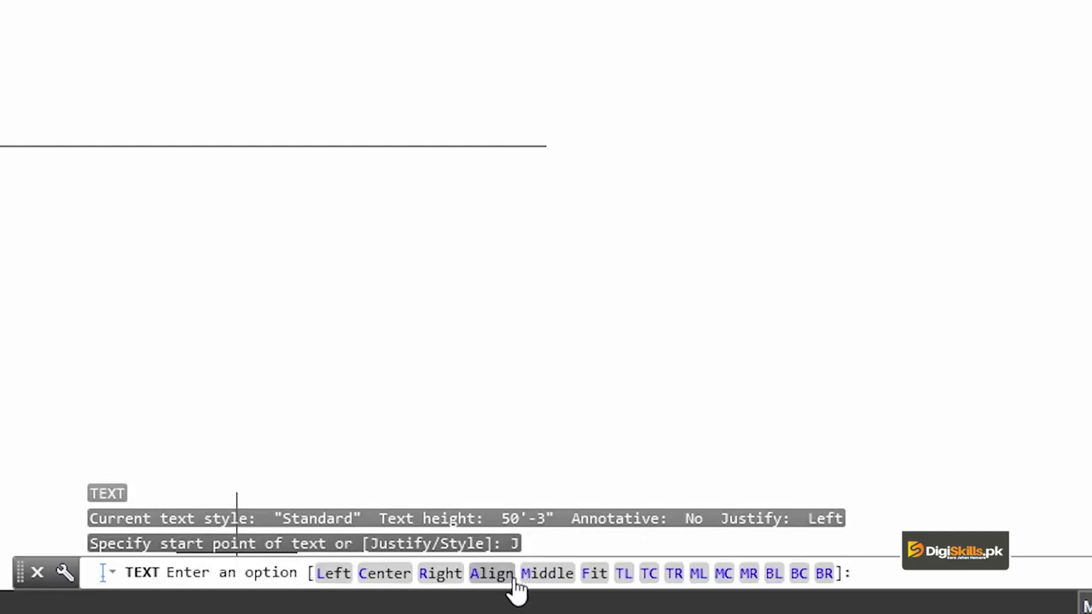
click(426, 575)
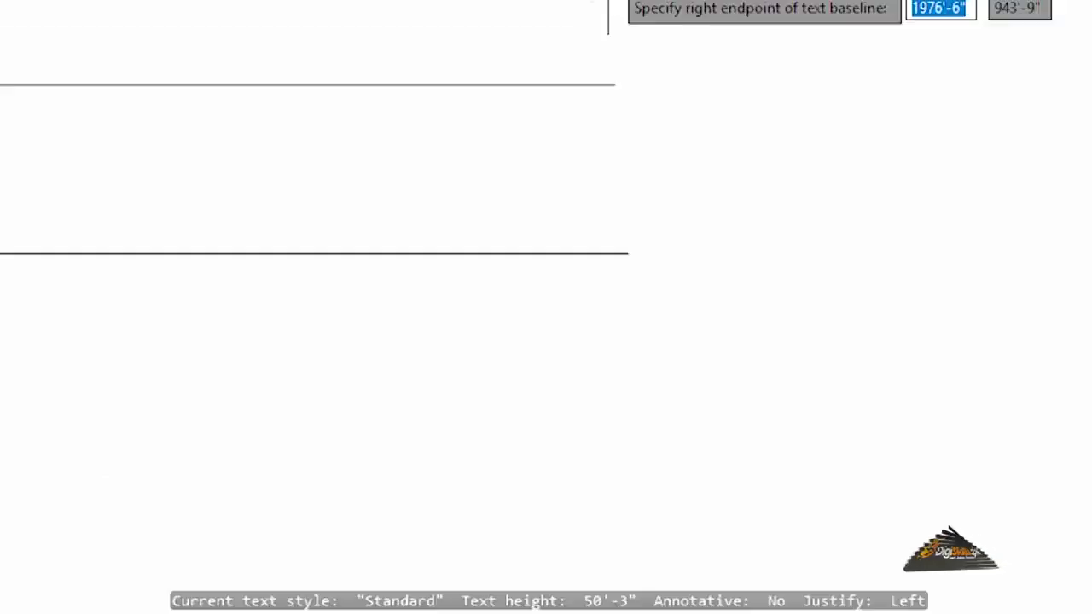
click(751, 201)
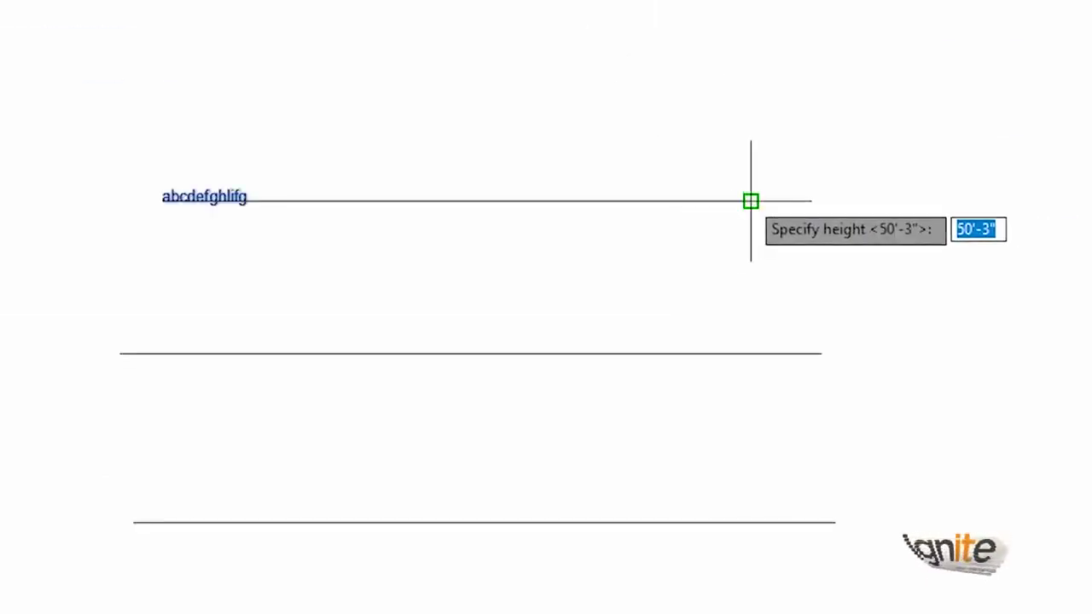
key(Return)
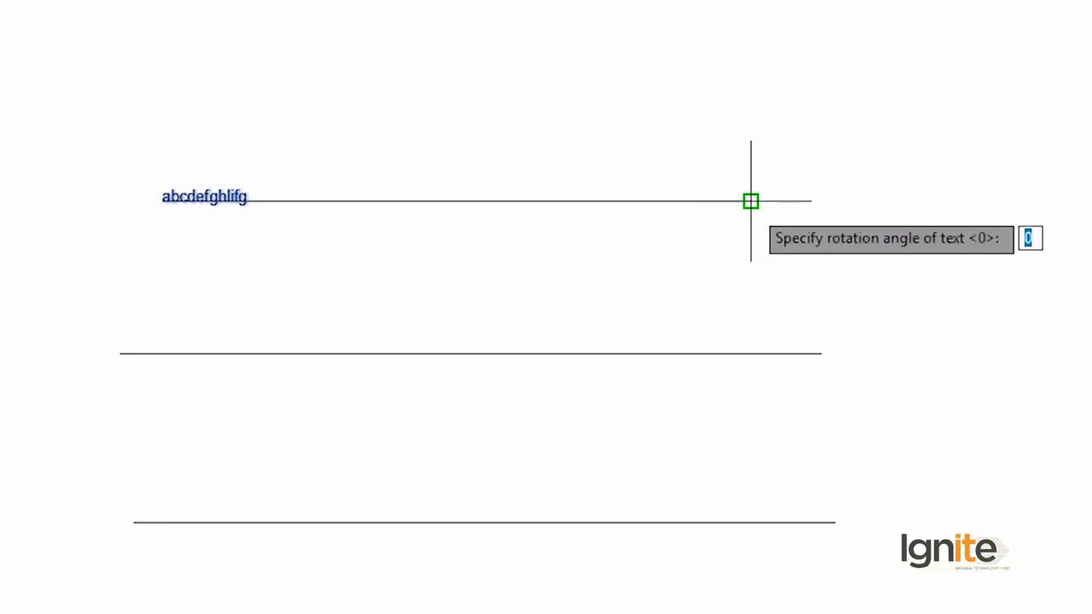
key(Return)
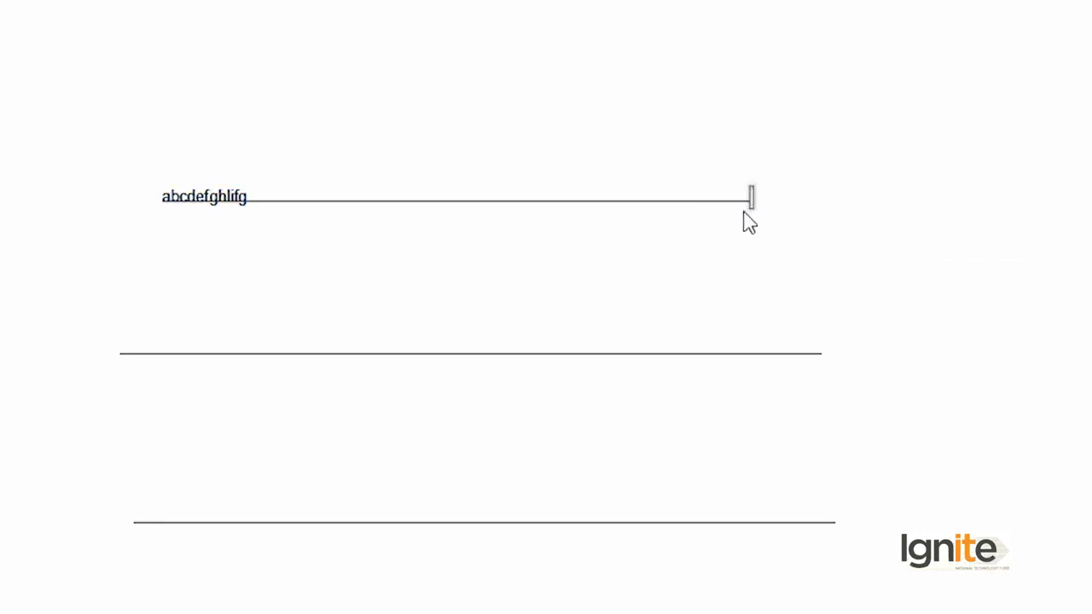
text(vdsbjkv gsdkjv sdkjvsdkjfgvdfkhvbfdkbjvdfgdf)
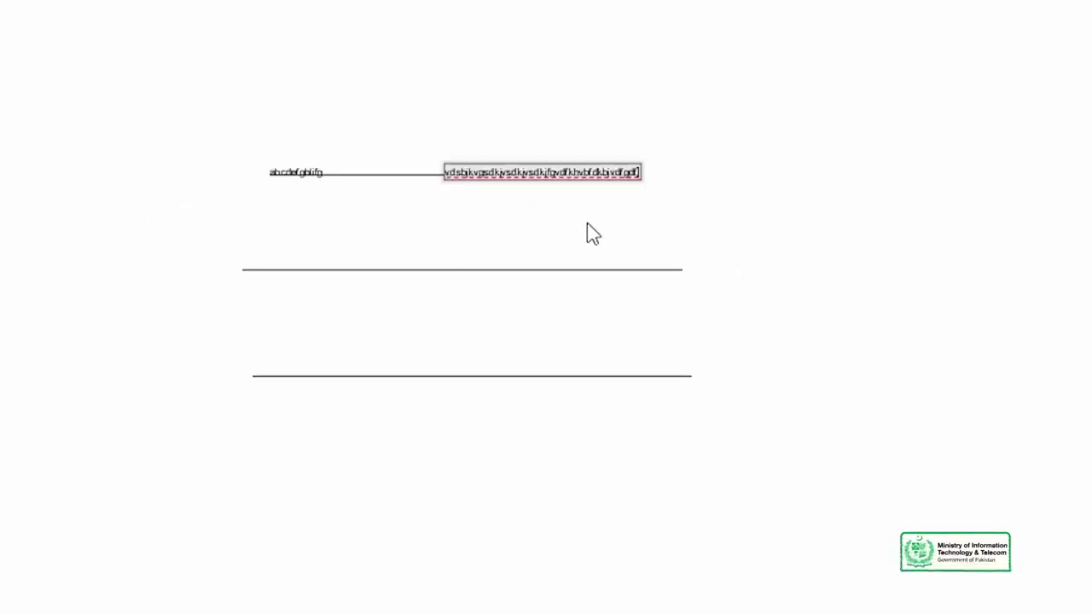
key(Escape)
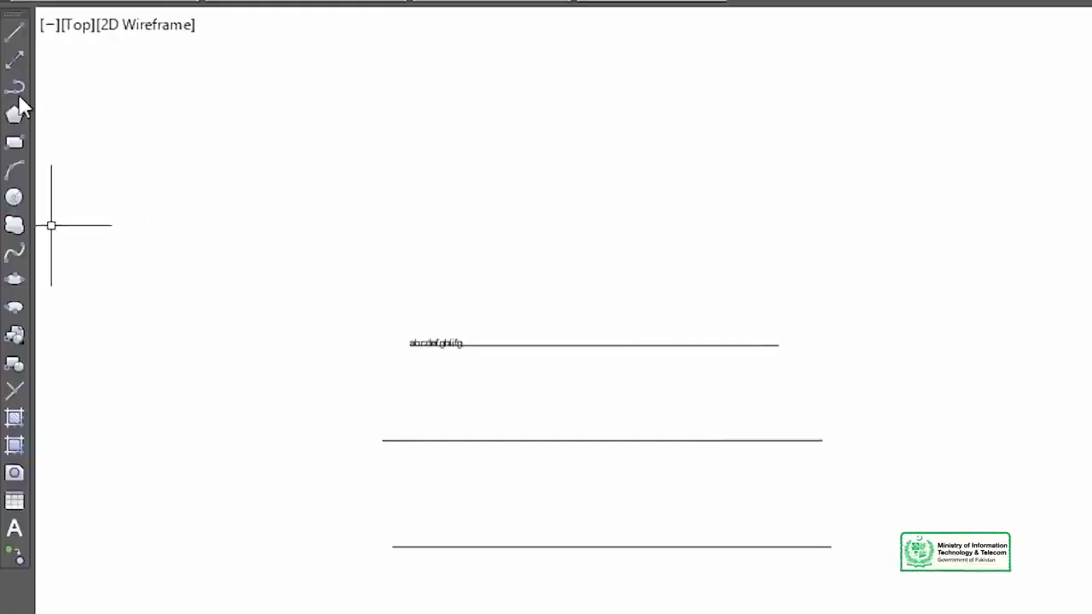
Draw a rectangle and a horizontal divider joining its left and right edge midpoints
click(1010, 394)
click(639, 328)
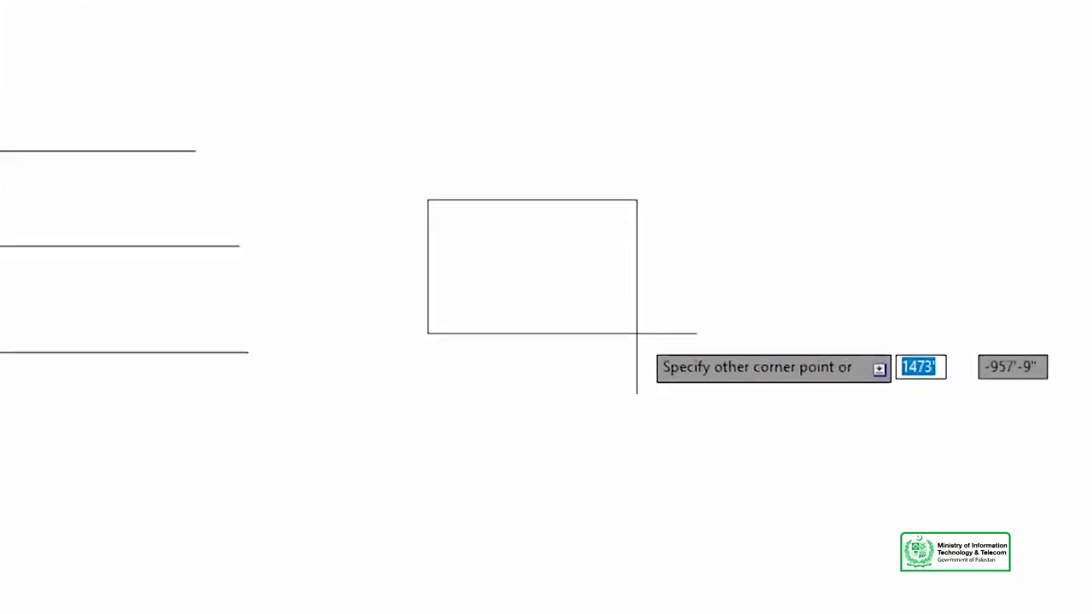
key(l)
key(Return)
click(427, 264)
click(639, 263)
key(Return)
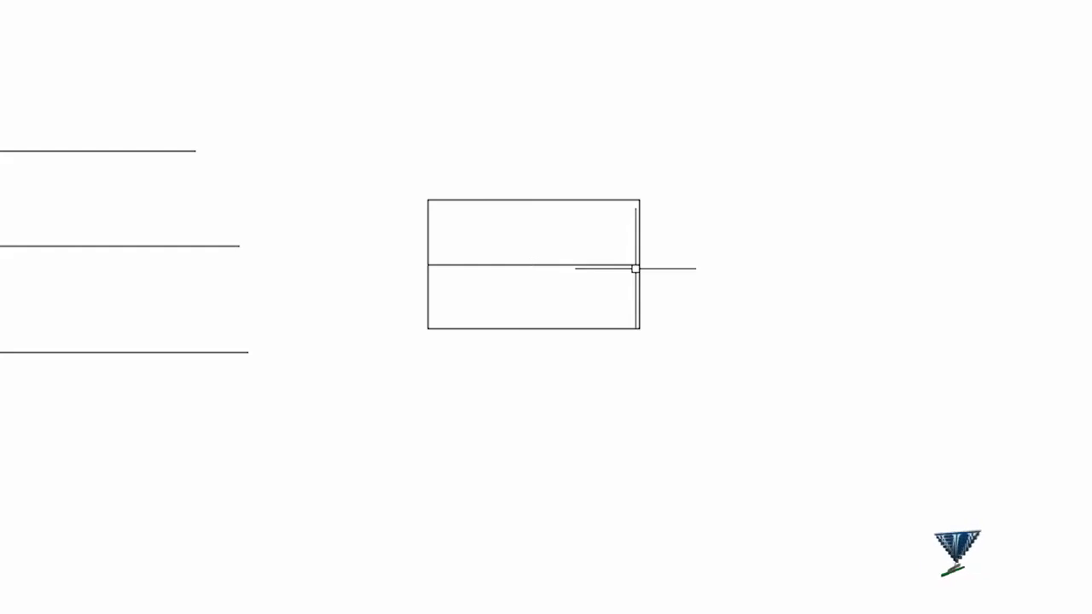
Draw a vertical divider joining the top and bottom edge midpoints
key(Return)
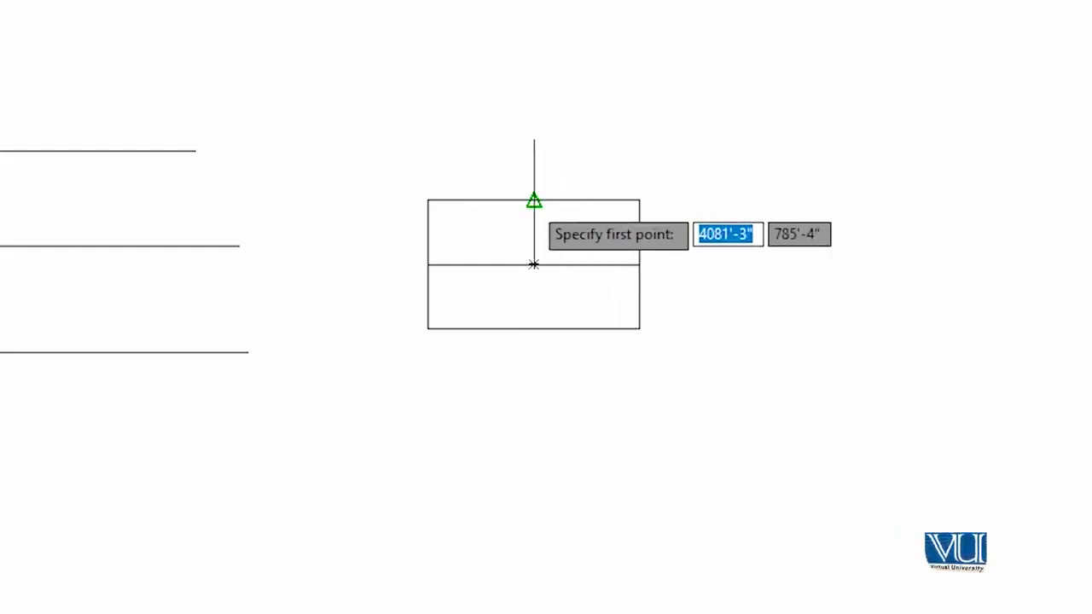
click(533, 200)
click(534, 329)
key(Return)
scroll(577, 272, up, 4)
middle_drag(619, 261, 507, 304)
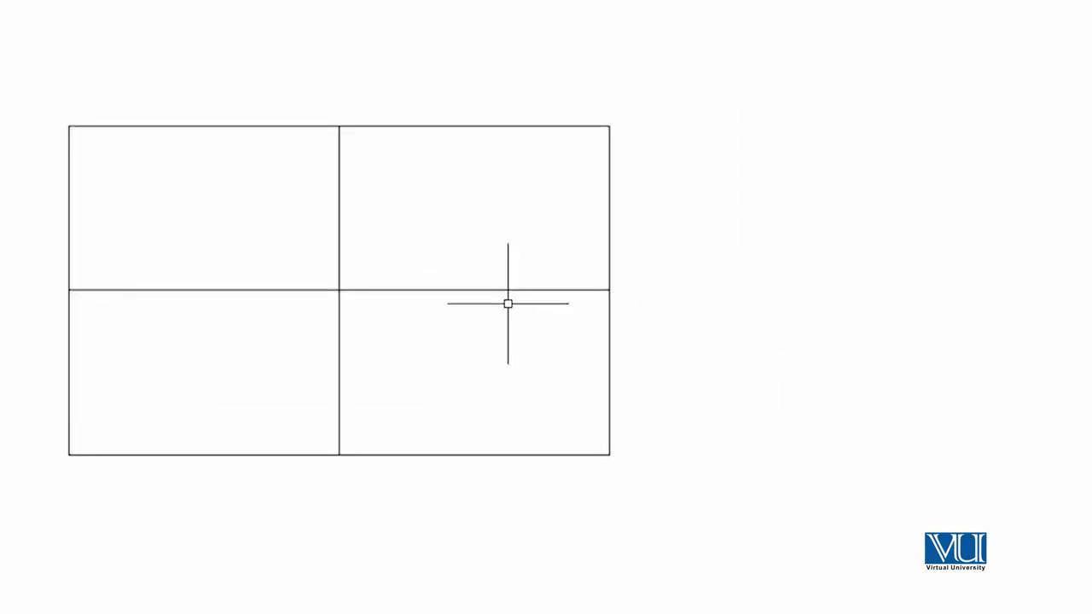
key(Return)
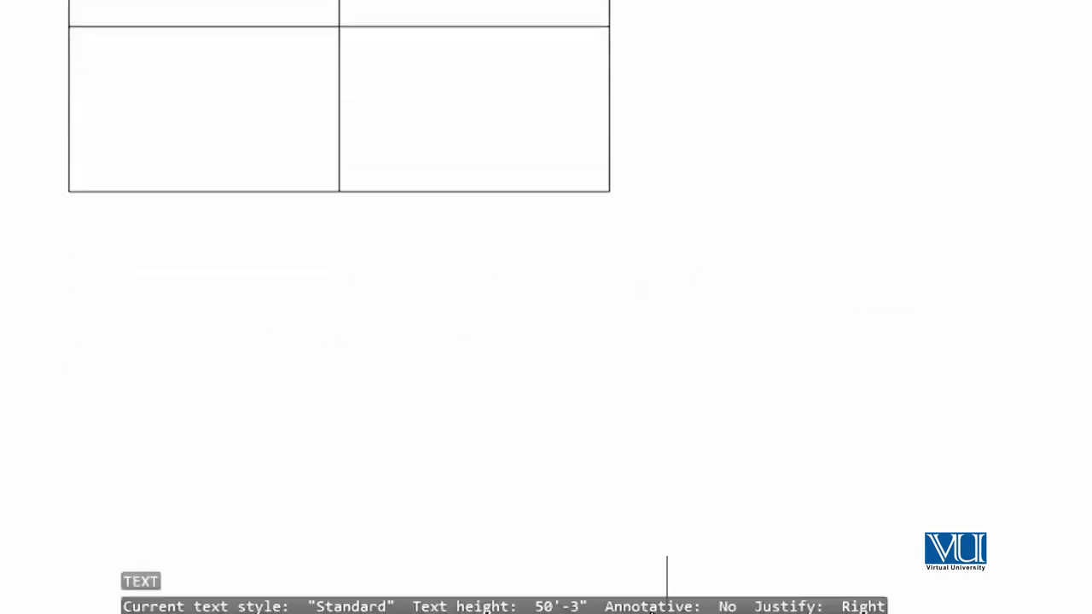
Place TL-justified text 'fcbsda…' at the rectangle's top-left corner with default height and rotation
click(620, 575)
key(Down)
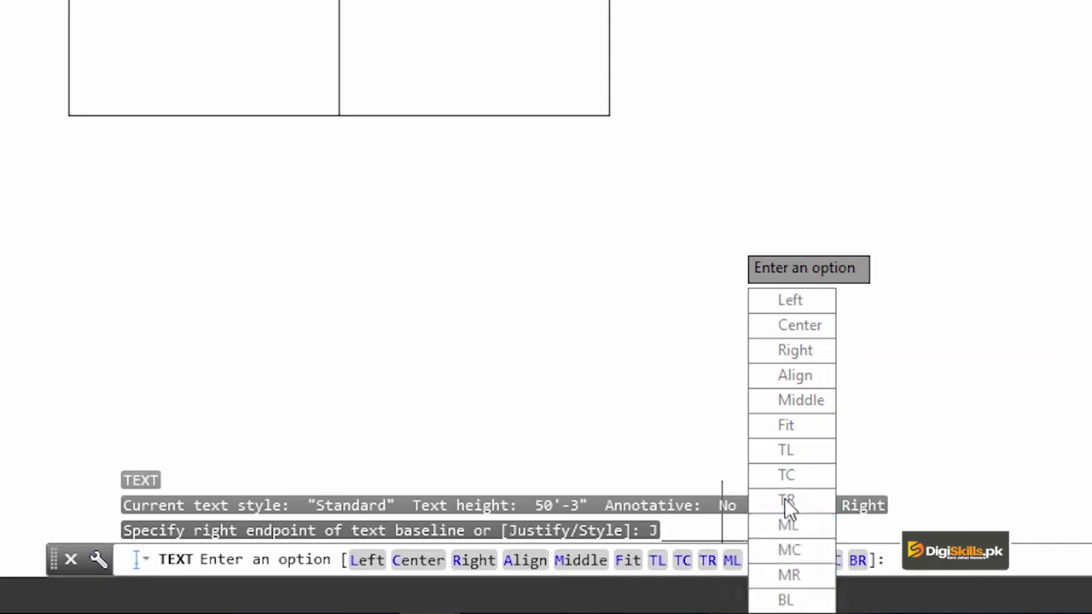
click(803, 460)
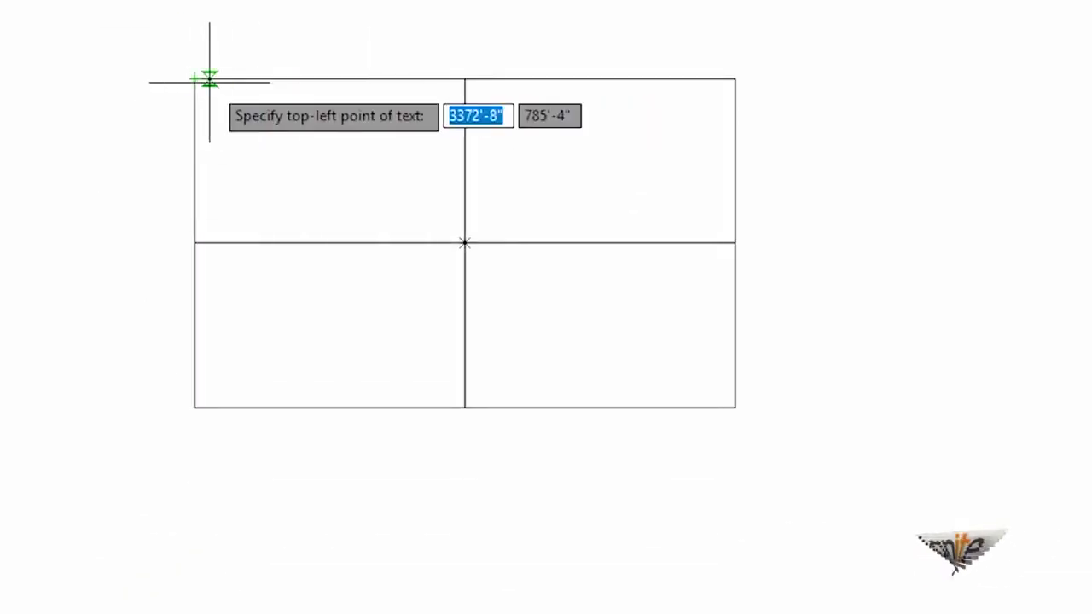
click(195, 79)
key(Return)
key(Return)
text(fcbsdajfhbgsd)
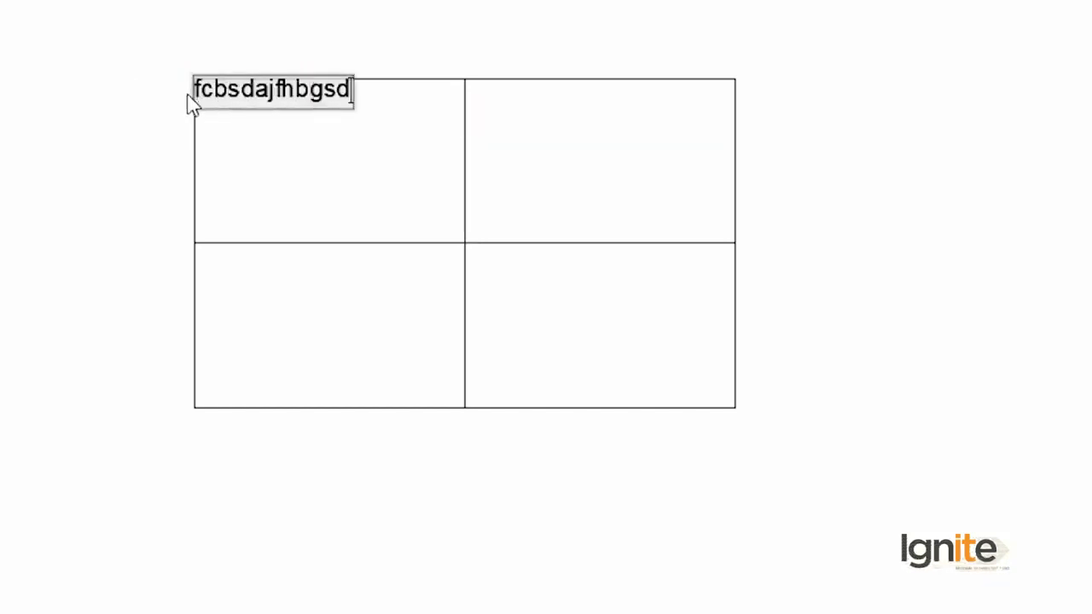
click(75, 168)
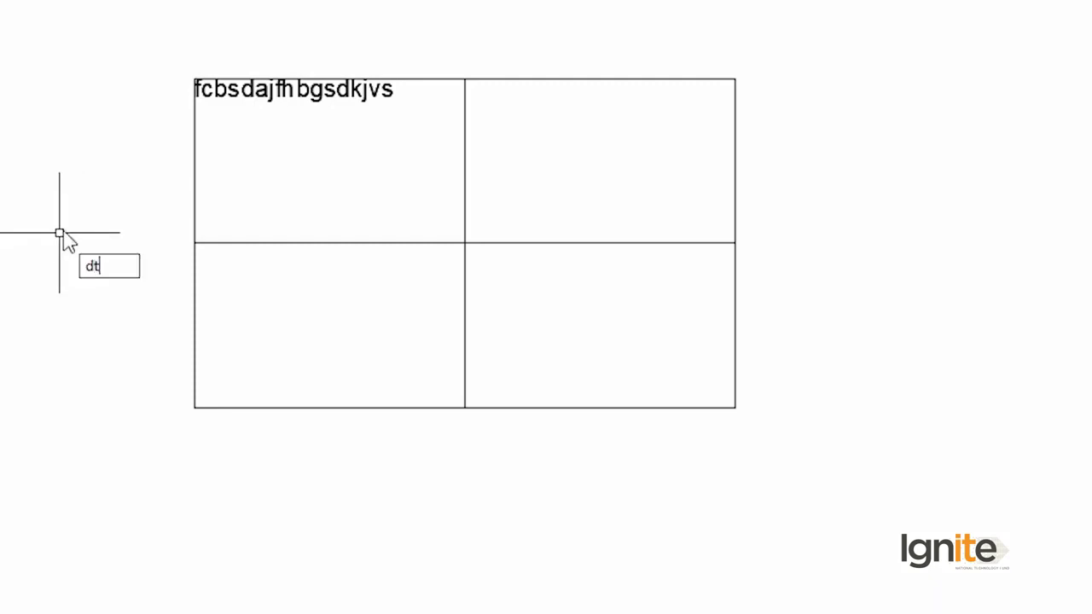
Place MC-justified text 'fbklfdjmbl;fdjmbl;dfkbdf' on the rectangle's centre intersection
key(Return)
click(522, 563)
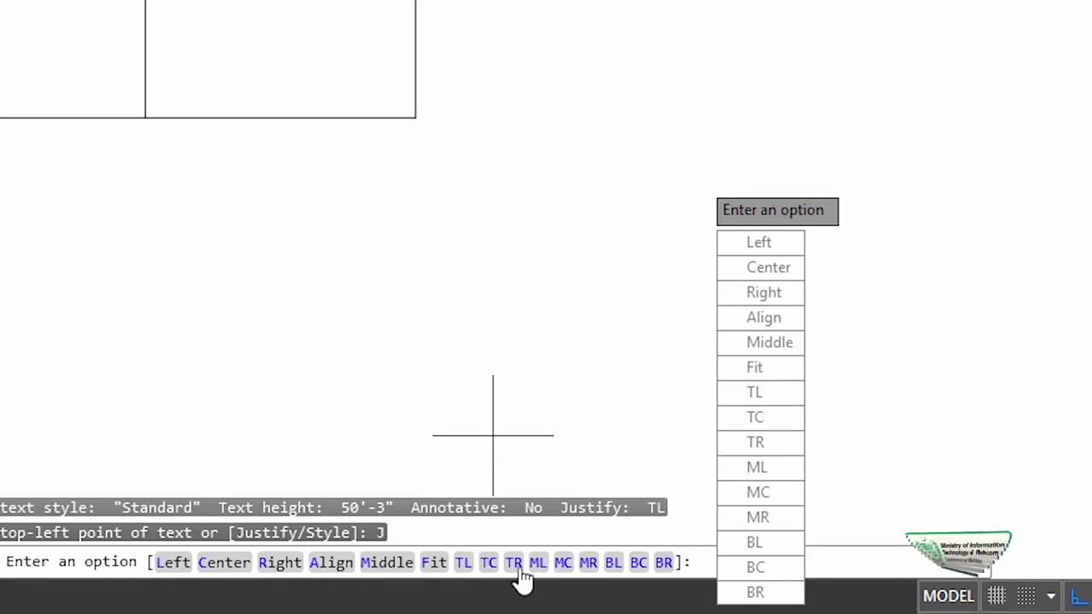
click(562, 563)
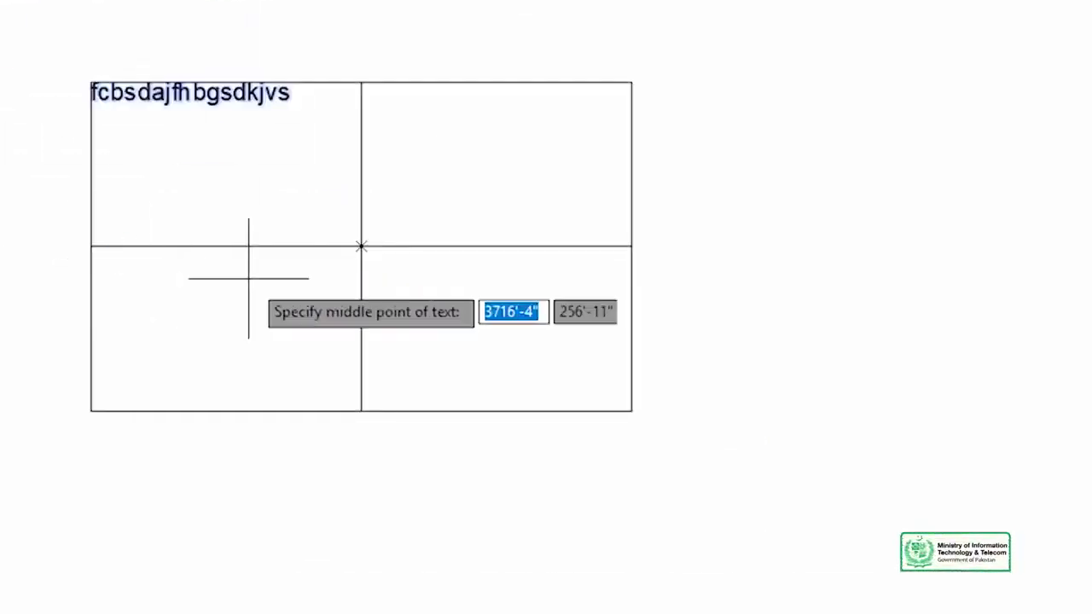
click(360, 247)
key(Return)
text(bklfdjmbl)
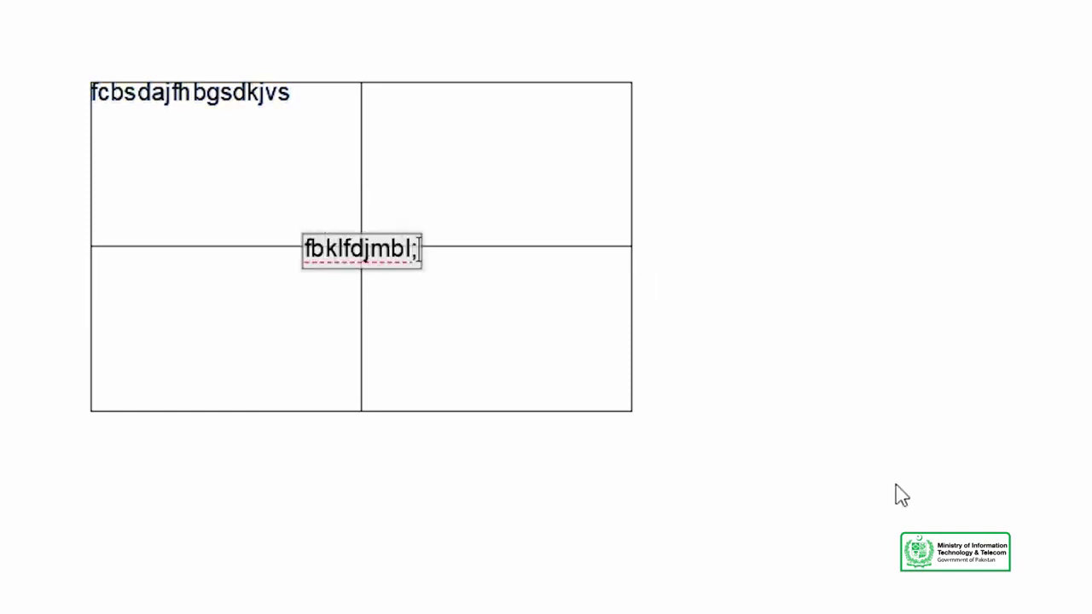
text(;fdjmbl;dfkbdf)
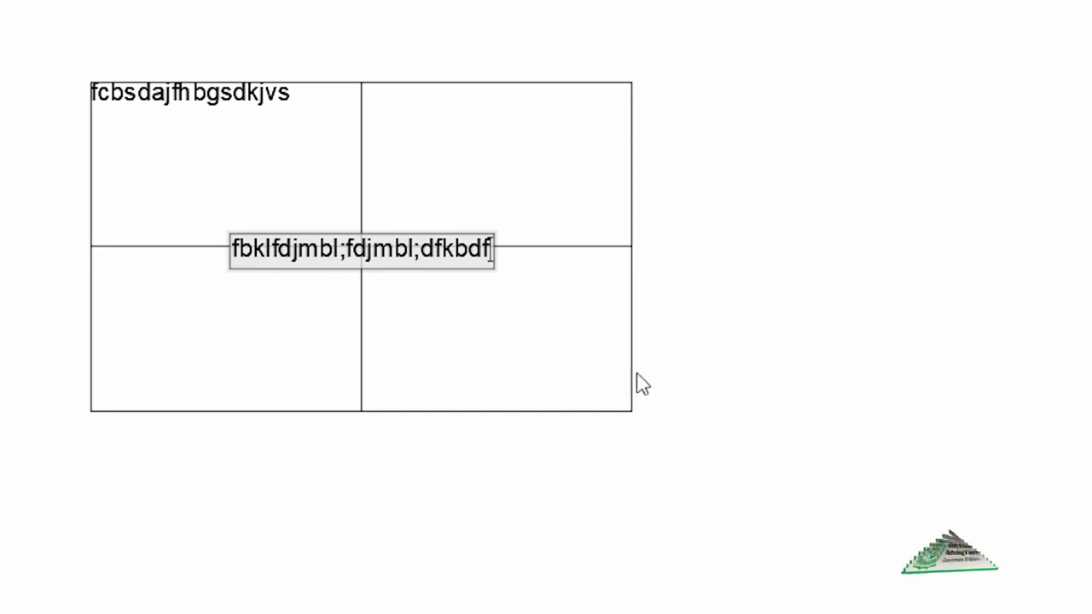
click(511, 407)
text(t)
key(Return)
Start BR-justified text 'kljgfdklgvbjfdklbdfbdfklbmfdkl' at the rectangle's bottom-right corner, then cancel it
click(401, 563)
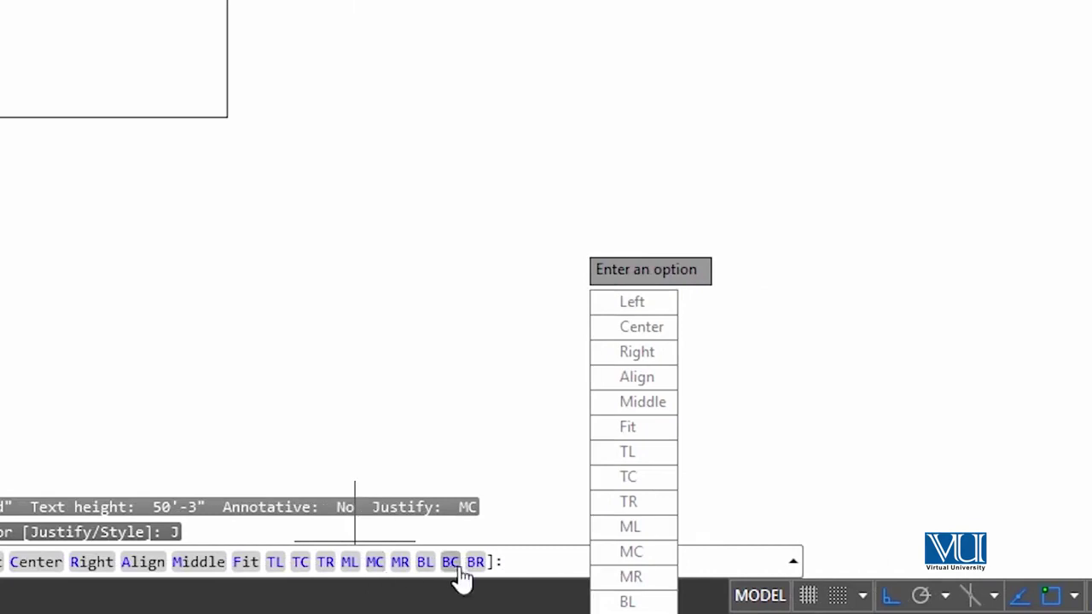
click(476, 563)
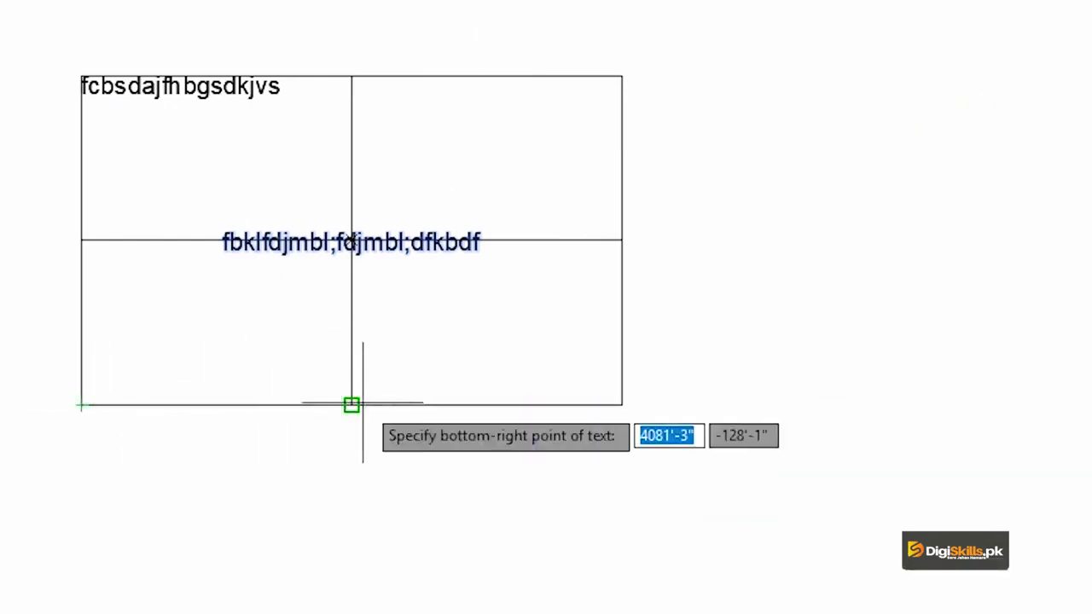
click(622, 404)
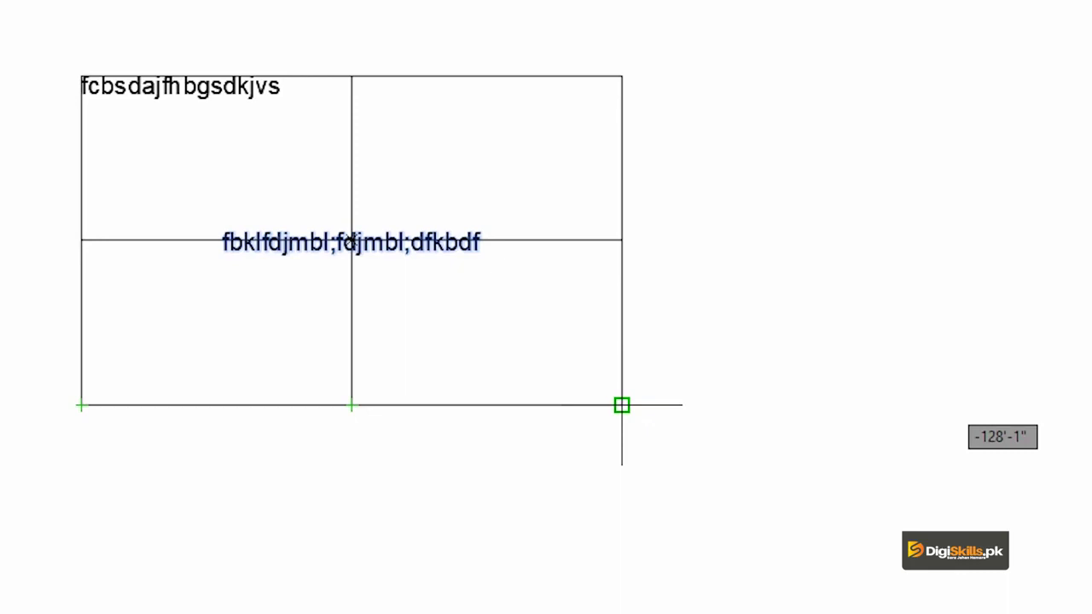
key(Return)
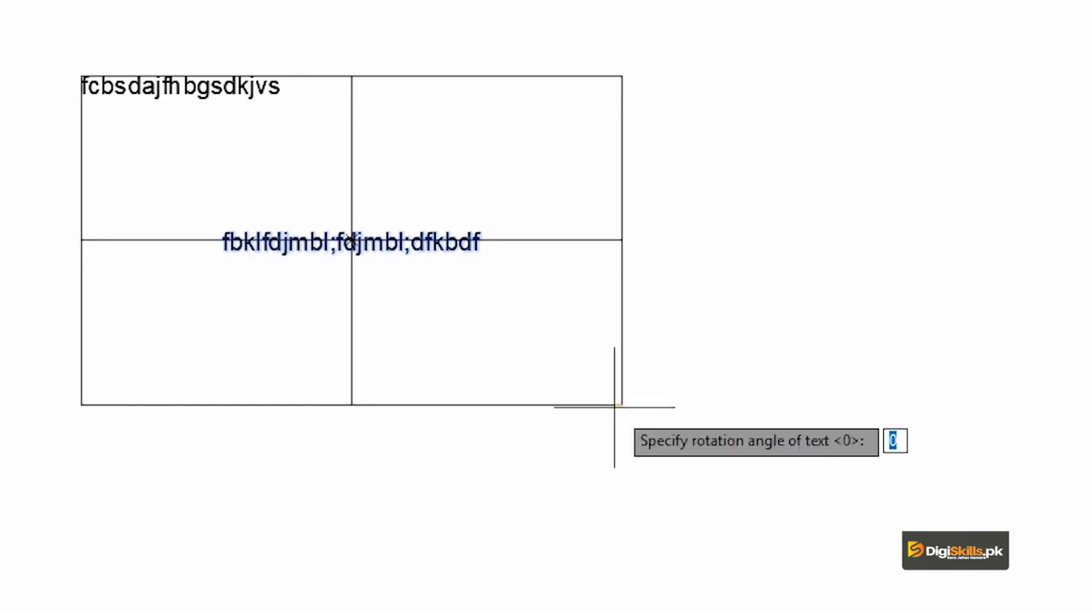
key(Return)
text(kljgfdklgvbjfdklbdfbdfklbmfdkl)
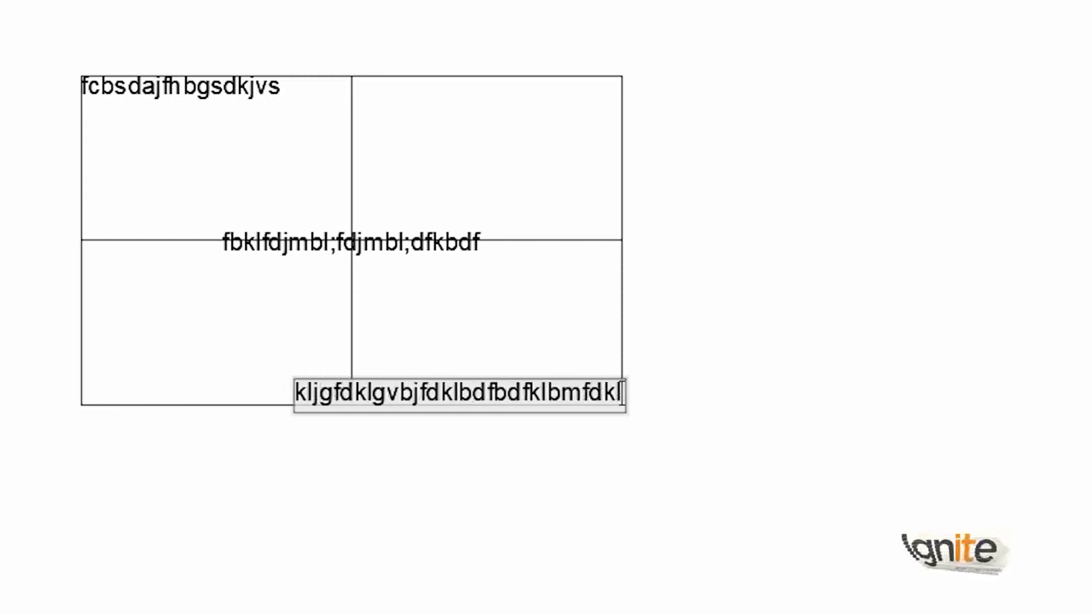
key(Escape)
scroll(654, 465, down, 2)
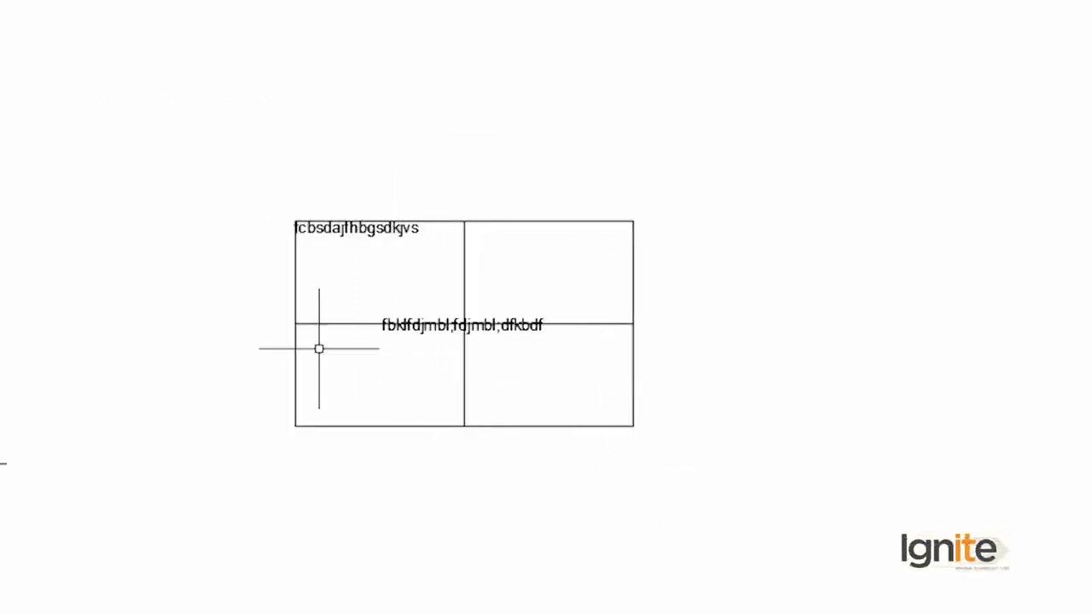
Pan and zoom to review the rectangle with its top-left and centred texts
middle_drag(546, 389, 408, 272)
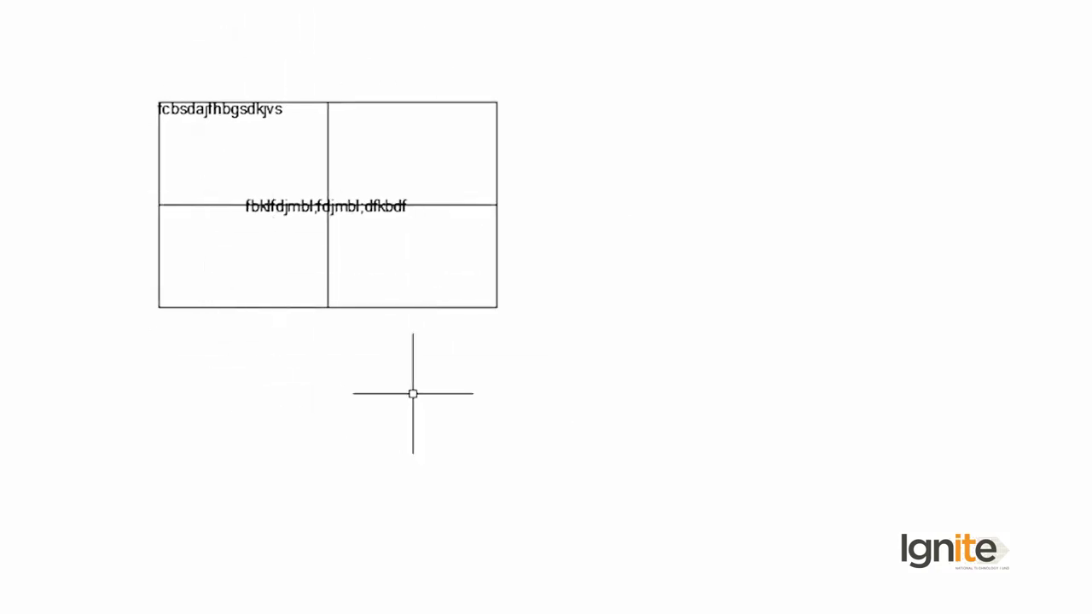
mouse_move(268, 109)
middle_down()
mouse_move(338, 195)
mouse_move(239, 154)
middle_up()
scroll(295, 222, up, 2)
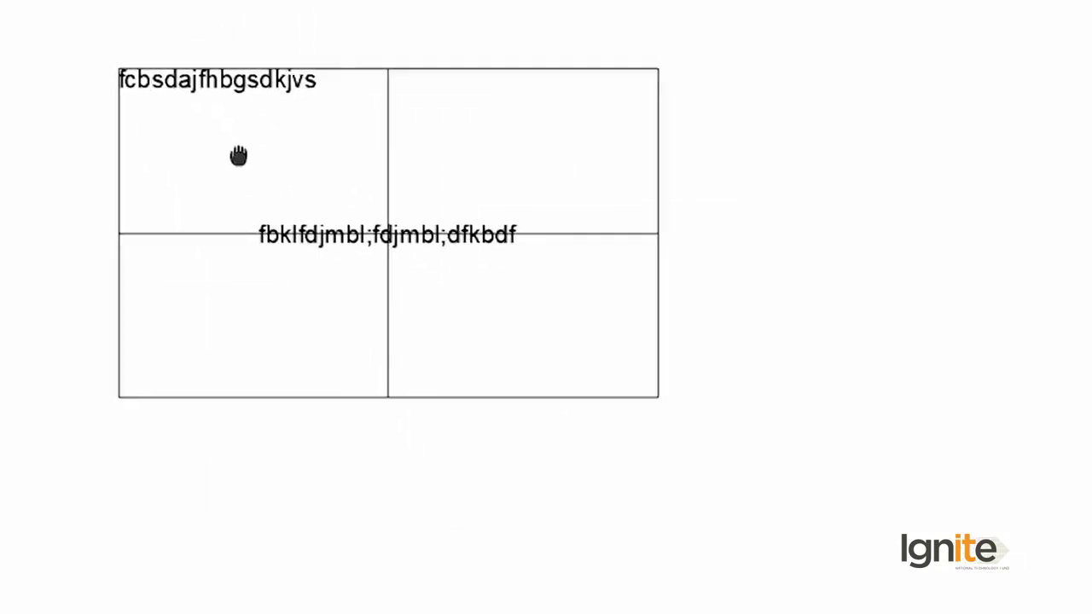
scroll(319, 317, down, 2)
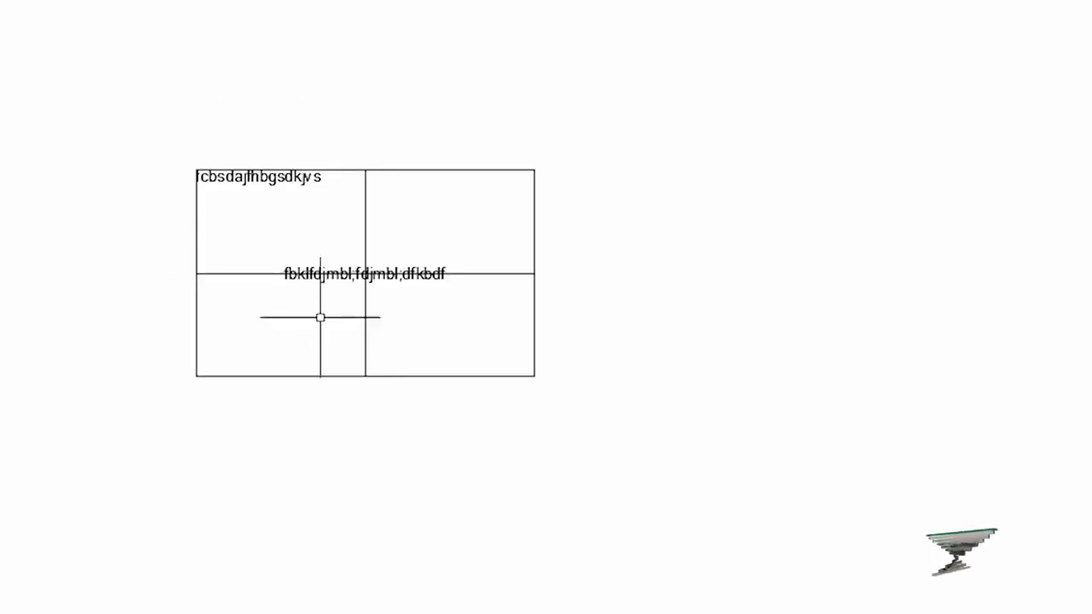